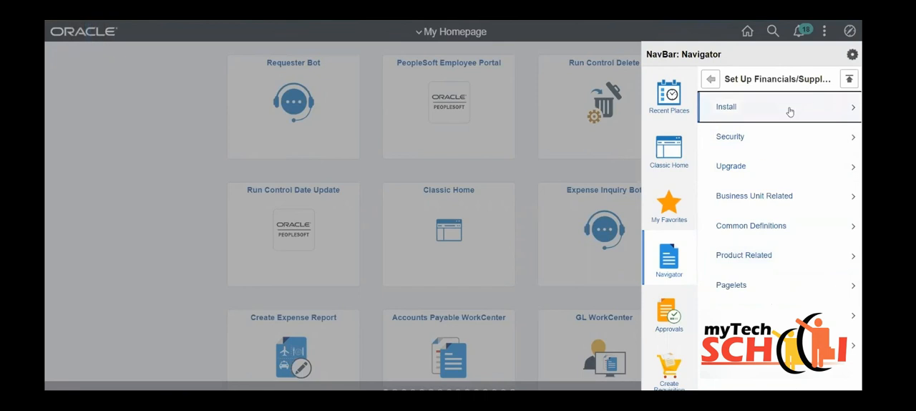
- Open the Standard Configuration page for ChartFields under Common Definitions, Design ChartFields, Configure
click(764, 226)
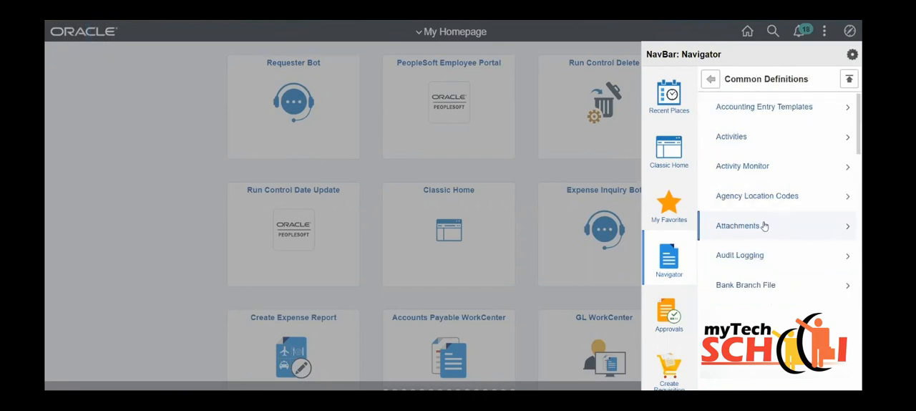
scroll(764, 226, down, 8)
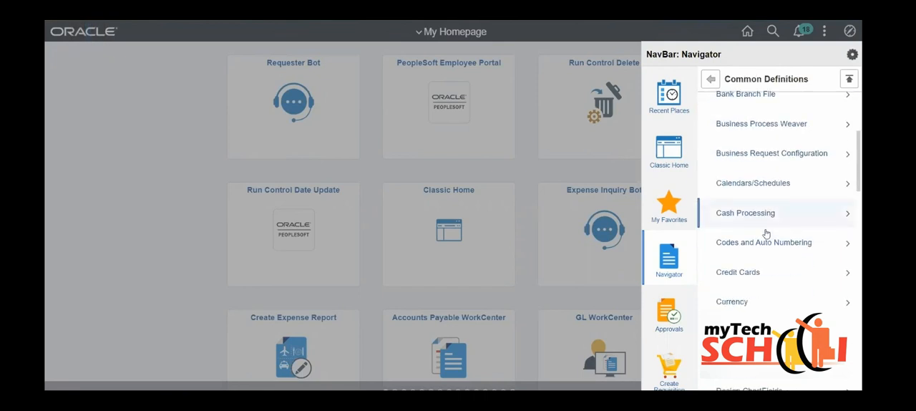
click(766, 318)
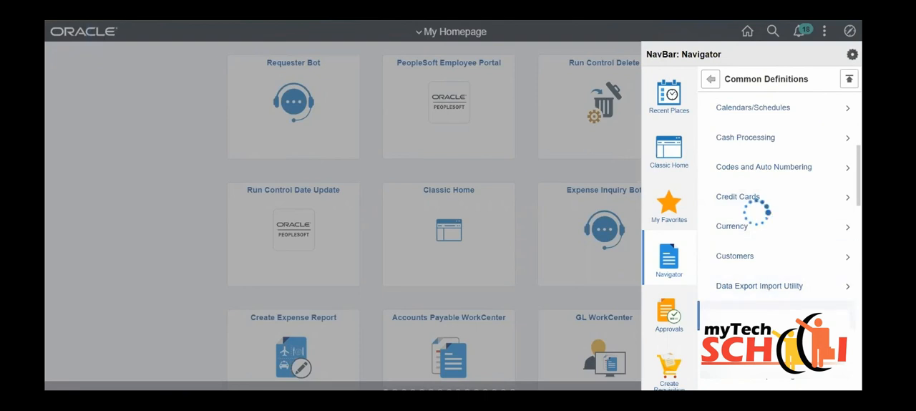
click(761, 113)
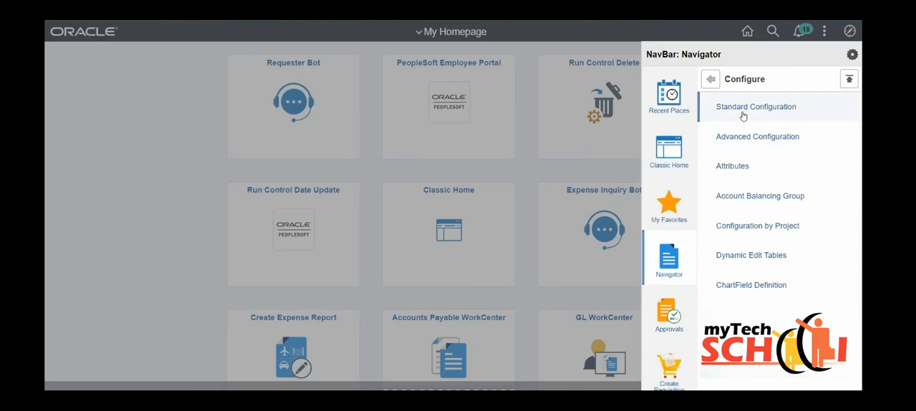
click(742, 116)
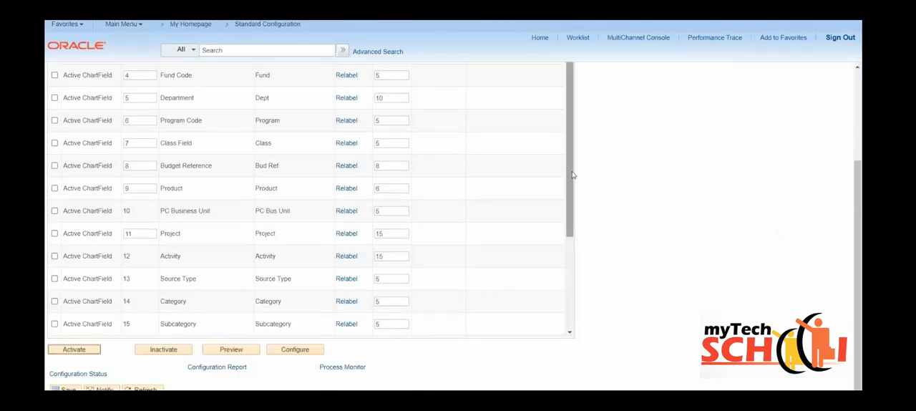
- Examine the status, order, display length and affiliate settings across the full list of standard ChartFields
scroll(601, 185, up, 1)
scroll(602, 186, up, 3)
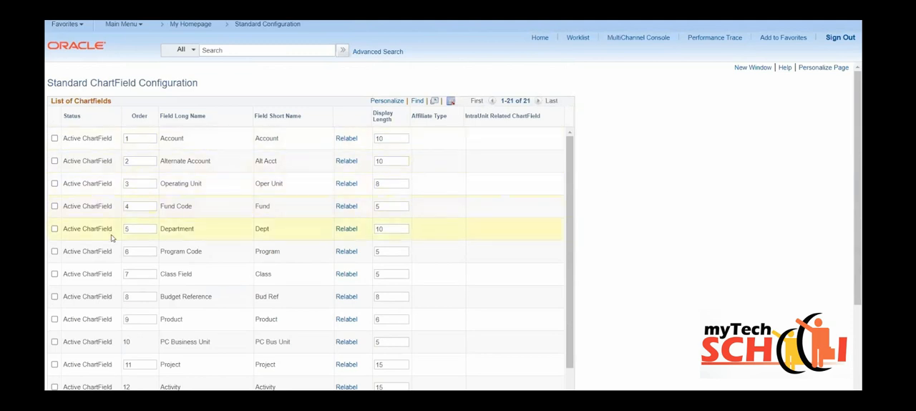
scroll(114, 246, down, 1)
scroll(117, 252, down, 1)
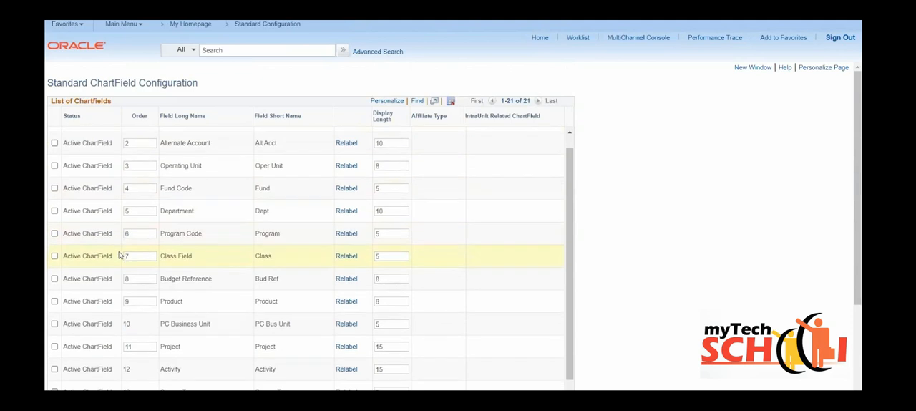
scroll(484, 272, down, 1)
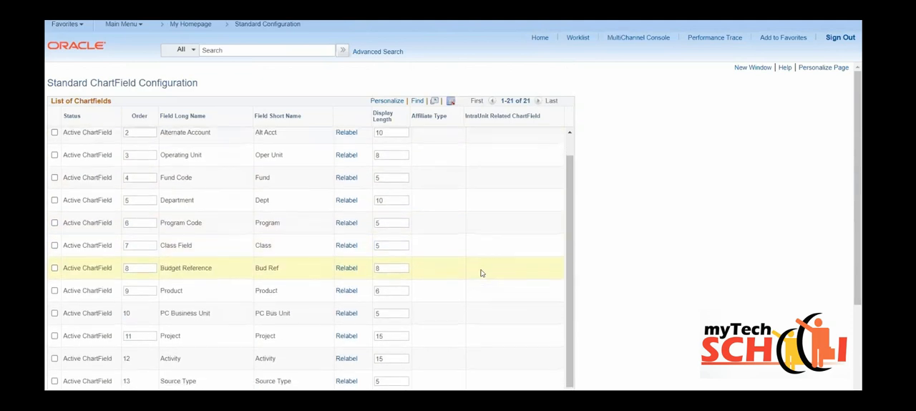
scroll(482, 273, up, 1)
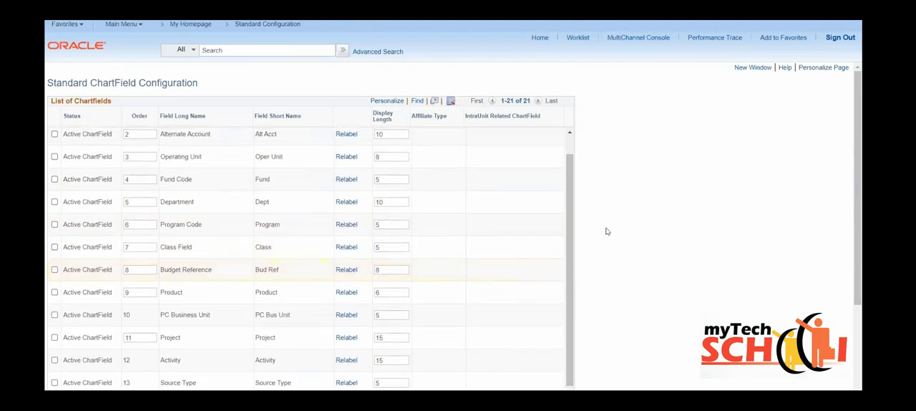
drag(574, 212, 571, 166)
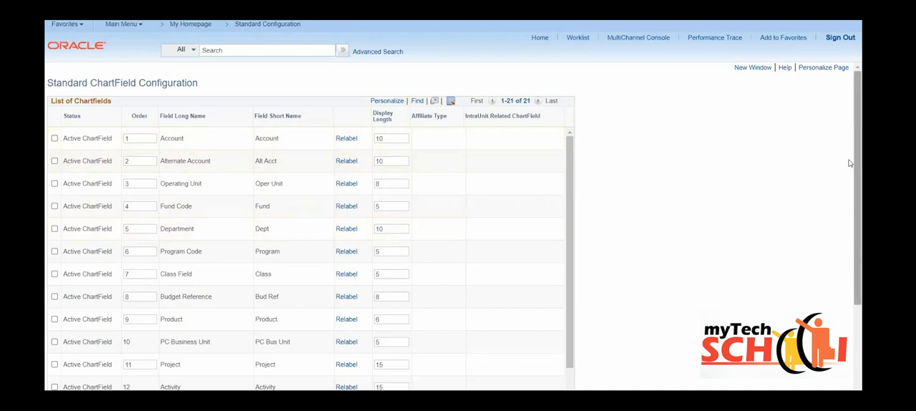
drag(850, 181, 851, 272)
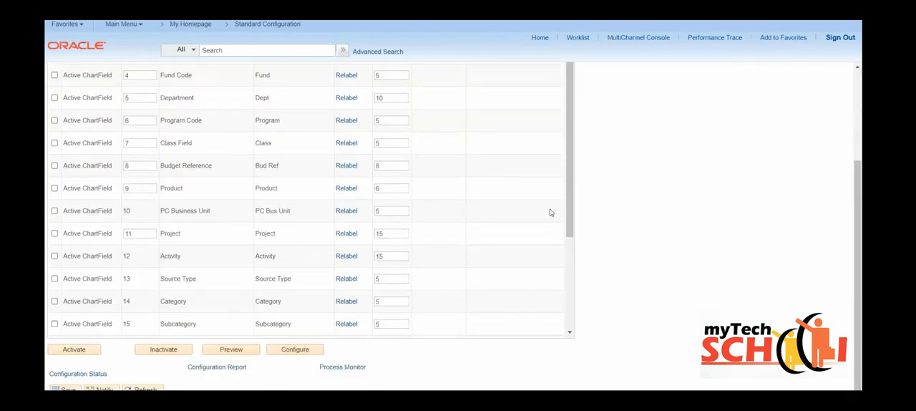
drag(570, 224, 571, 328)
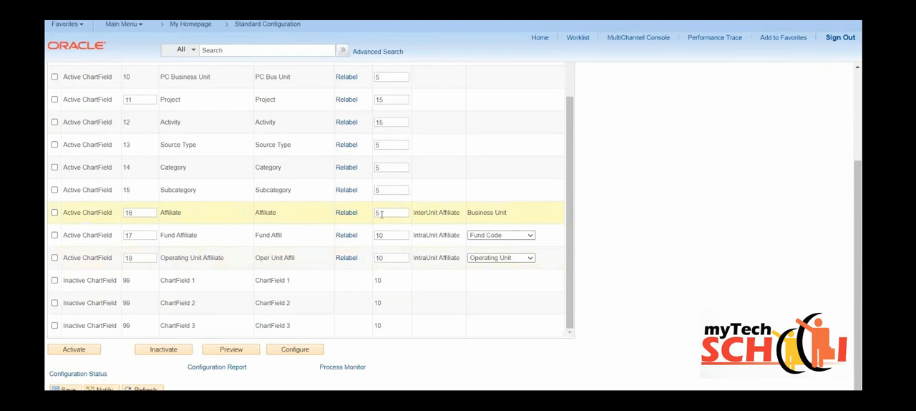
click(54, 257)
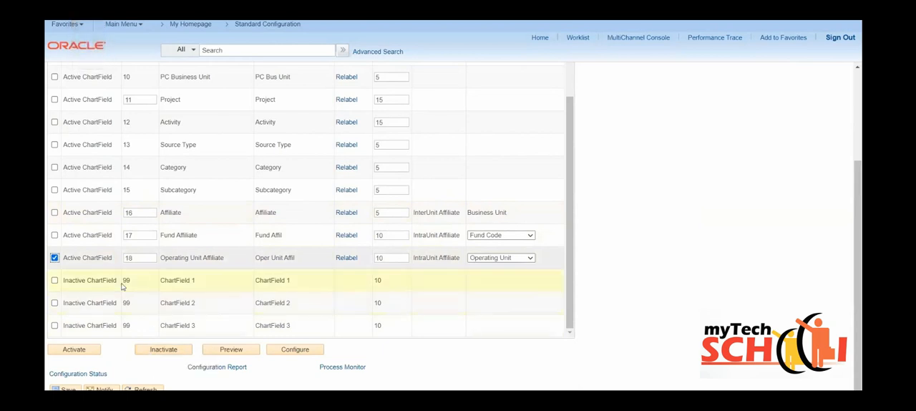
click(54, 257)
click(54, 279)
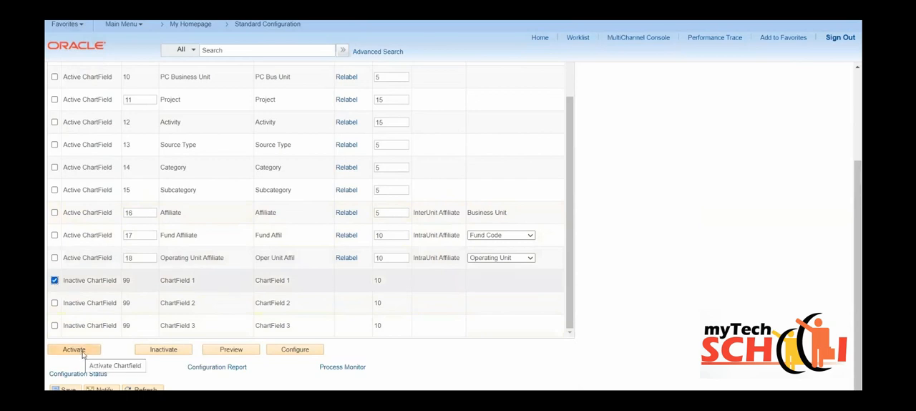
click(54, 279)
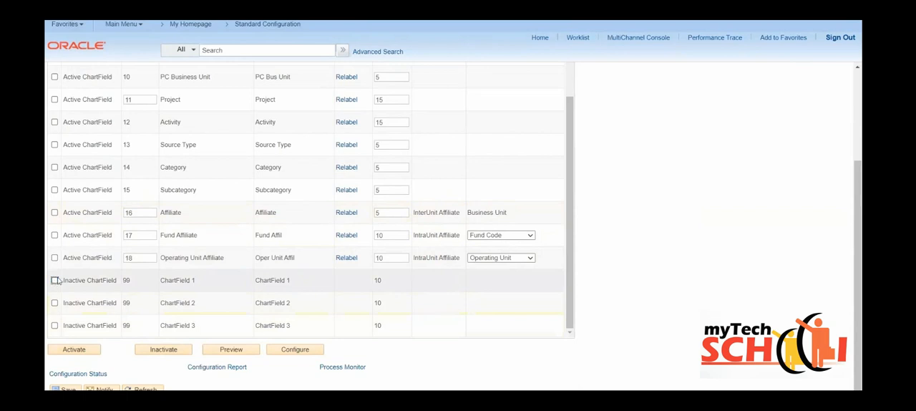
- Set the Affiliate ChartField's display length to 4, and view the configuration process request without running it
click(391, 212)
key(BackSpace)
text(4)
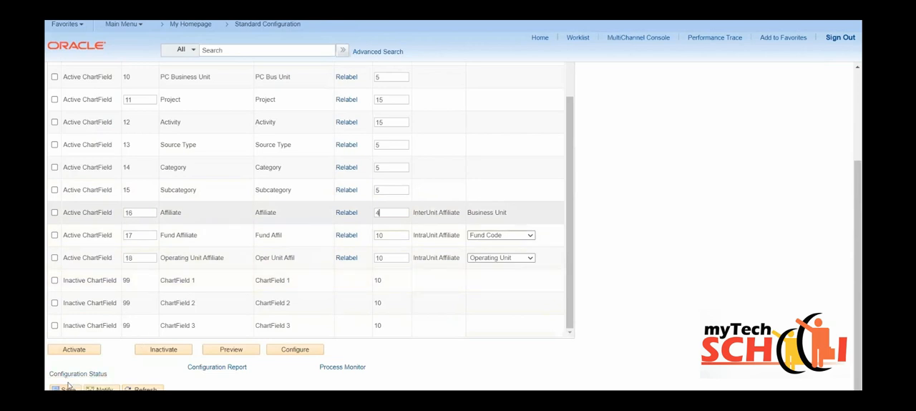
click(296, 350)
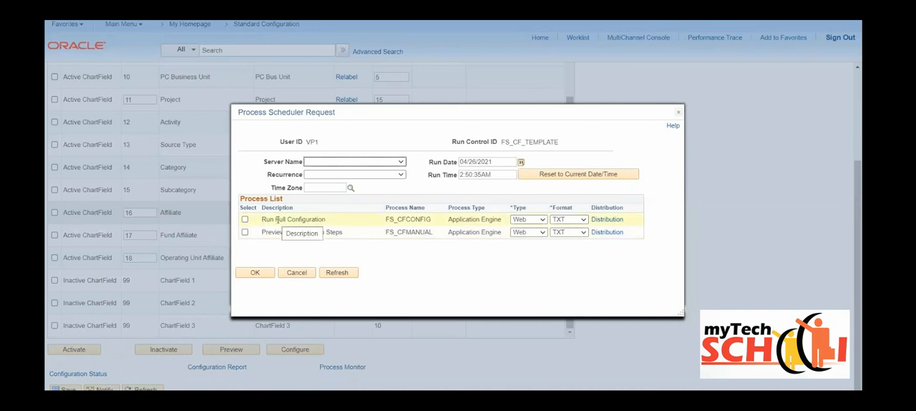
key(XF86AudioRaiseVolume)
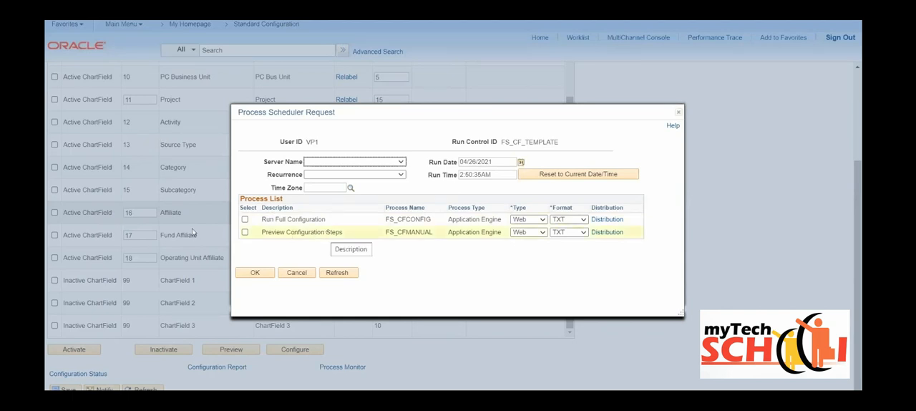
click(295, 273)
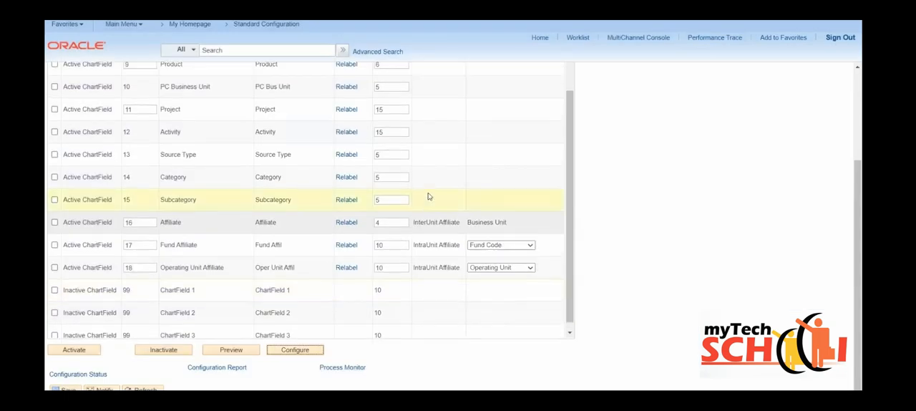
- Open a new window from the Standard ChartField Configuration page and review the display lengths in the original list
scroll(797, 114, up, 3)
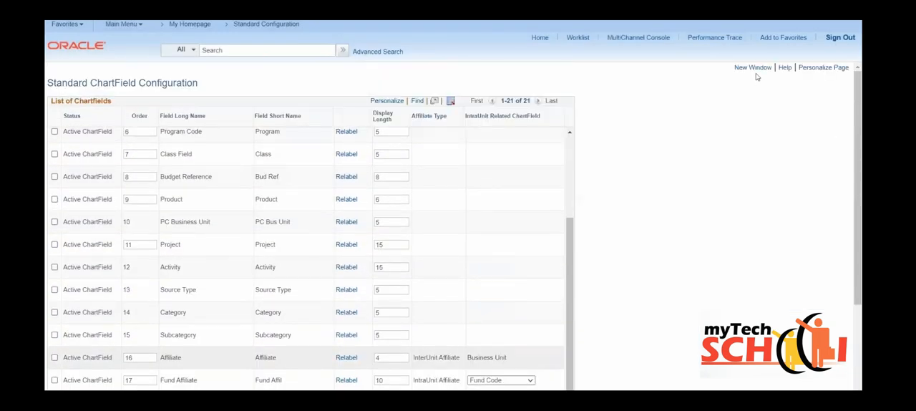
click(752, 68)
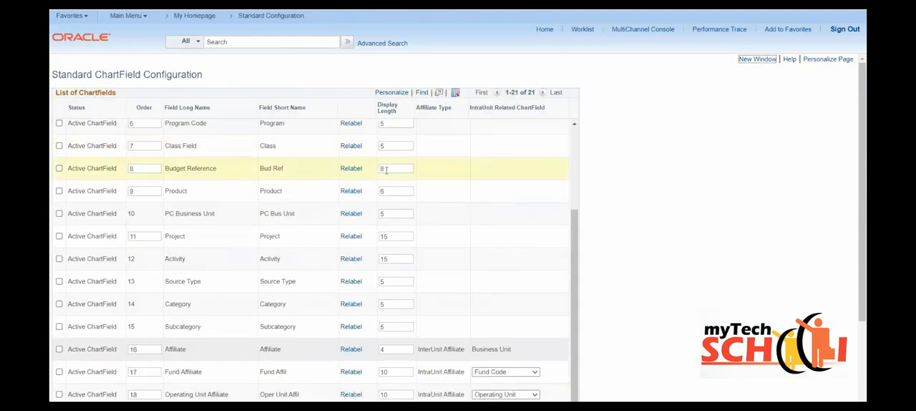
scroll(386, 174, up, 2)
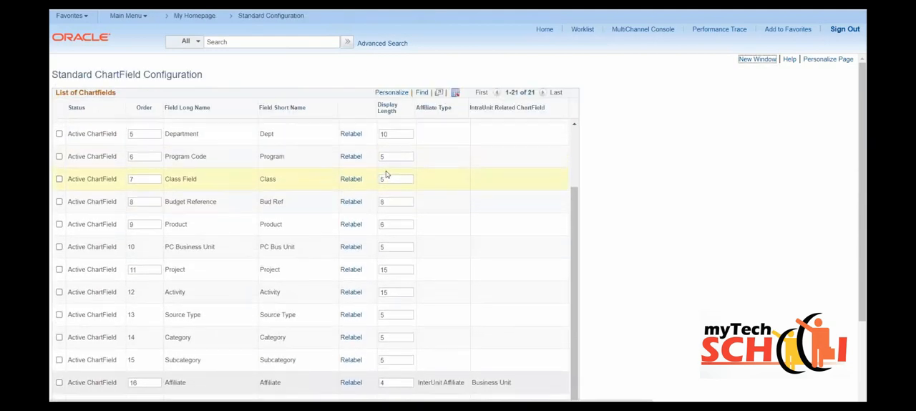
drag(574, 213, 574, 129)
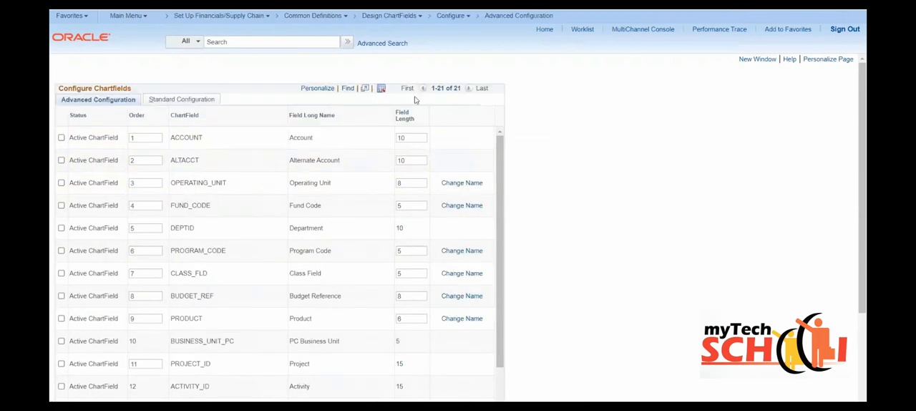
- Set the ACCOUNT field length to 9 in Advanced Configuration, and view the configuration process request without running it
double_click(402, 137)
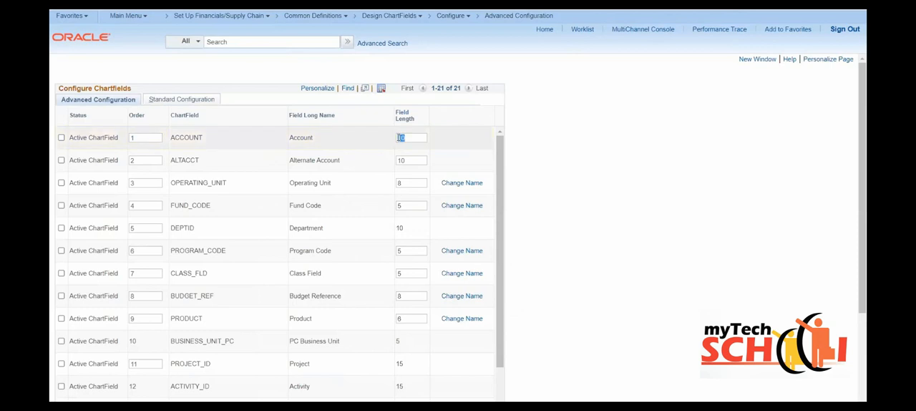
text(9)
scroll(204, 318, down, 1)
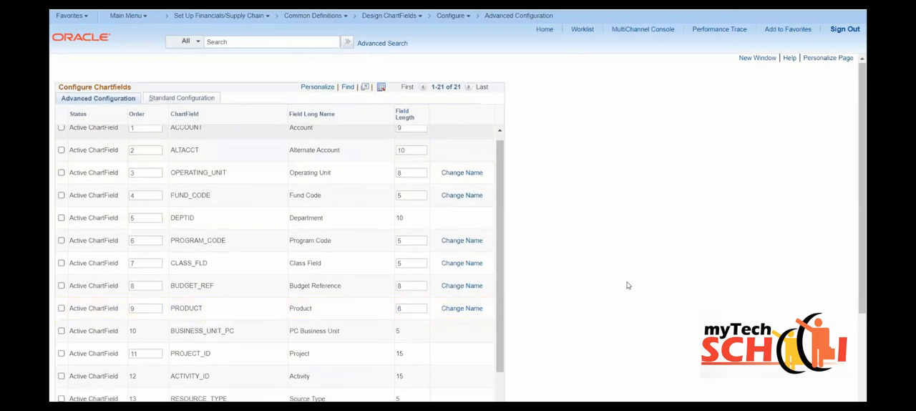
scroll(626, 286, down, 2)
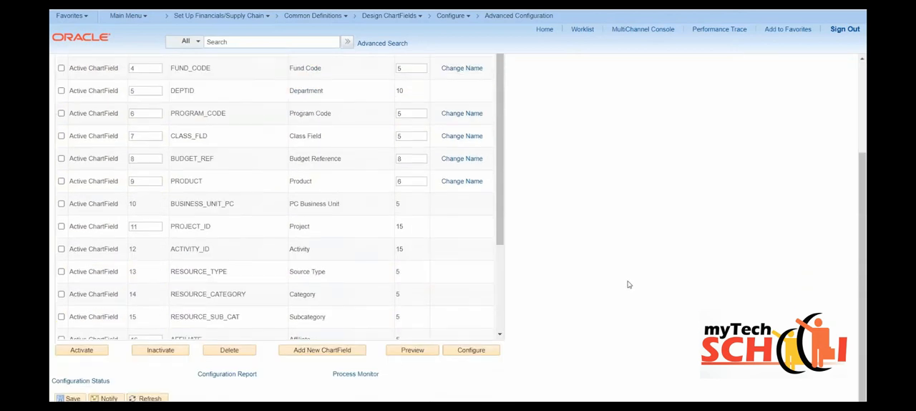
click(468, 350)
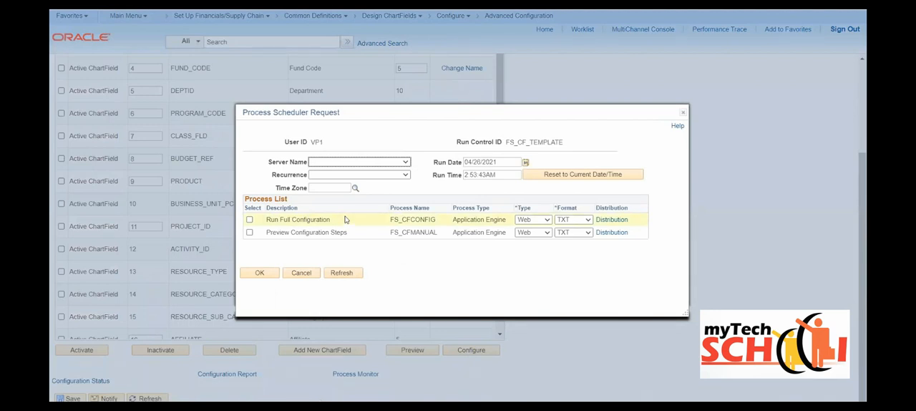
click(301, 272)
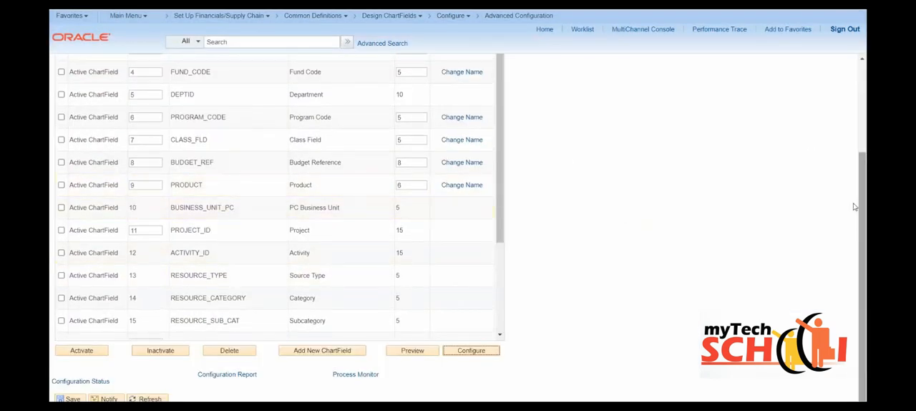
- Try to rename the OPERATING_UNIT ChartField to OPERATING_UNIT_CF and cancel the change
drag(855, 183, 854, 76)
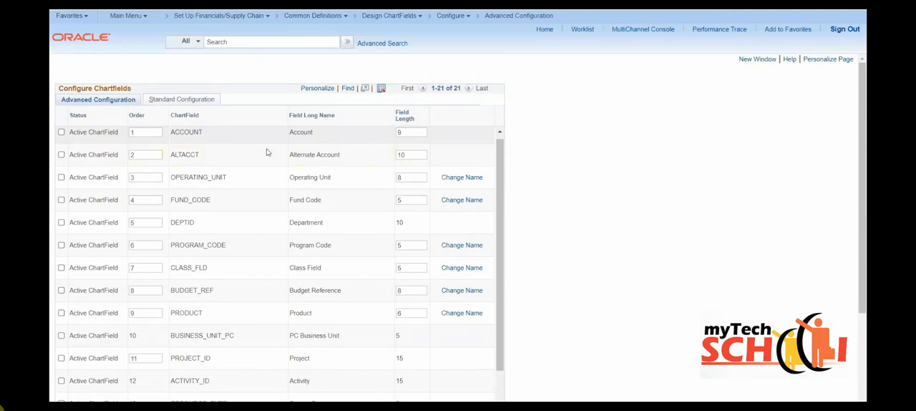
click(461, 179)
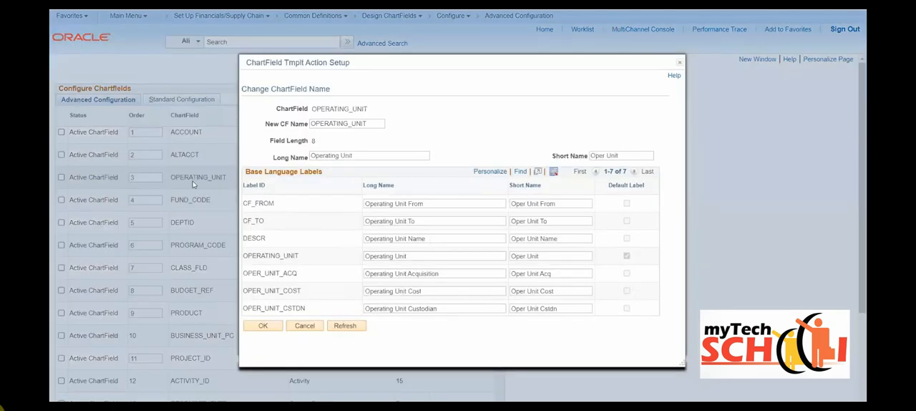
click(371, 123)
text(_CF)
drag(312, 108, 370, 109)
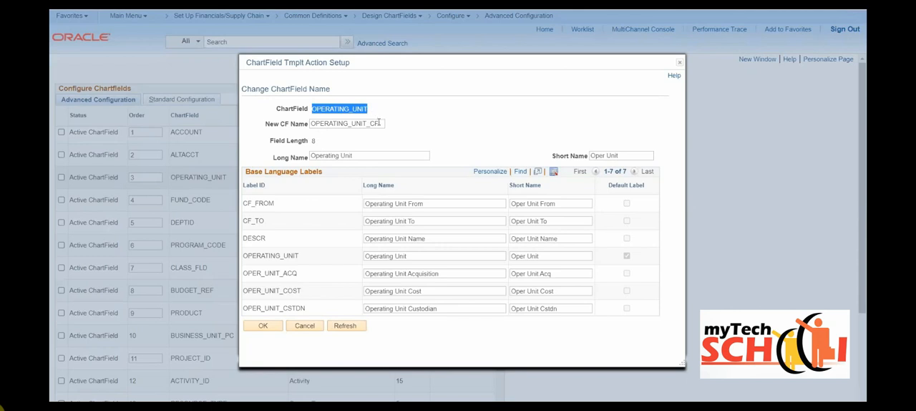
click(304, 327)
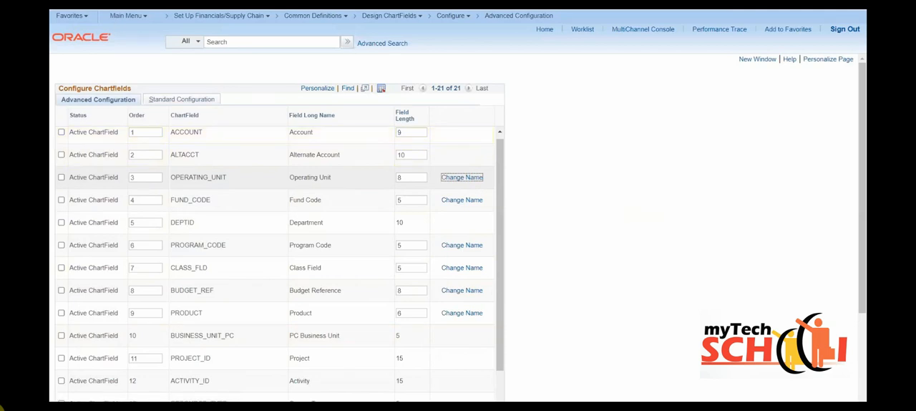
- Open the Combination Definition page from the Combination Editing section of Design ChartFields
click(111, 3)
click(313, 3)
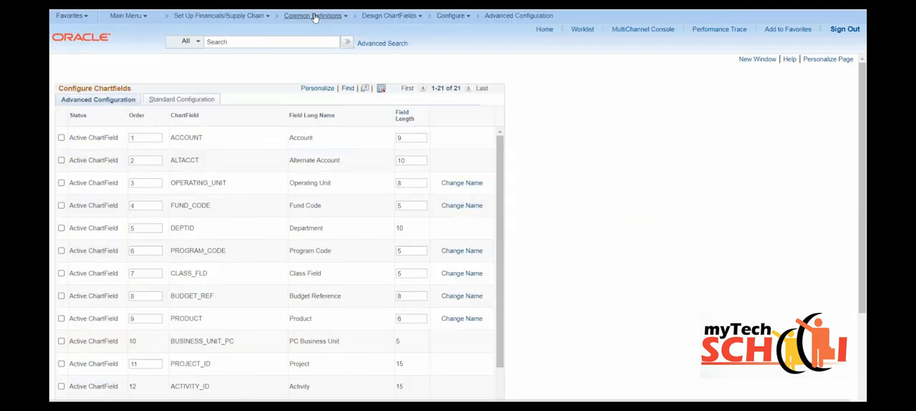
click(315, 15)
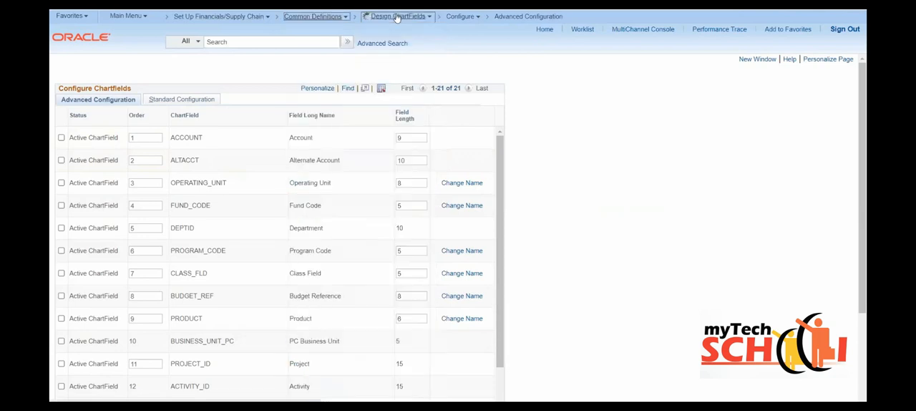
mouse_move(396, 17)
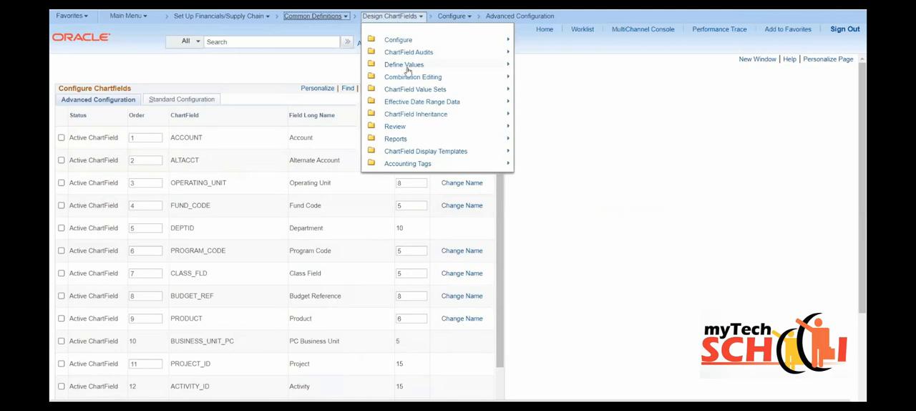
mouse_move(408, 81)
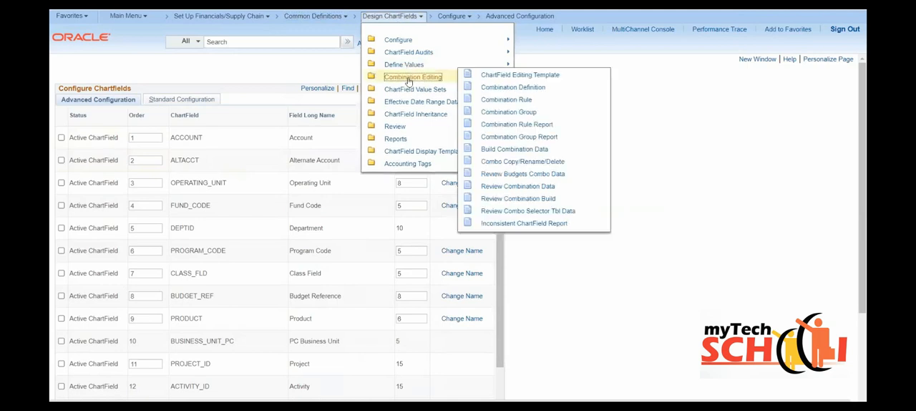
click(518, 89)
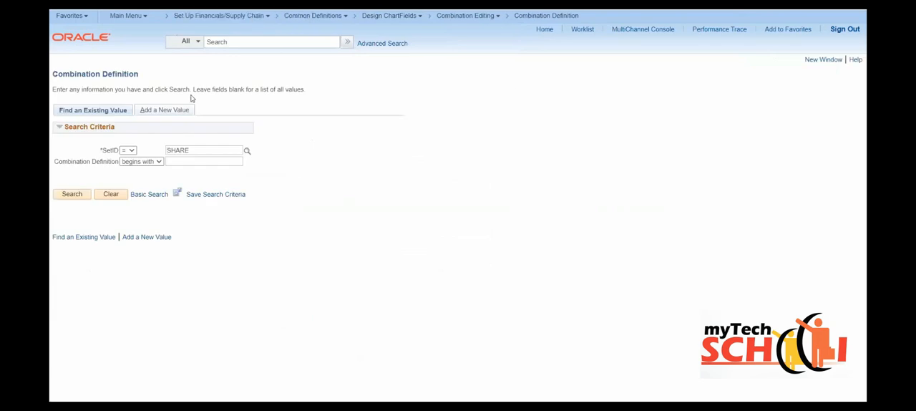
- Add a new combination definition named ACC_DEP under SetID SHARE
click(167, 110)
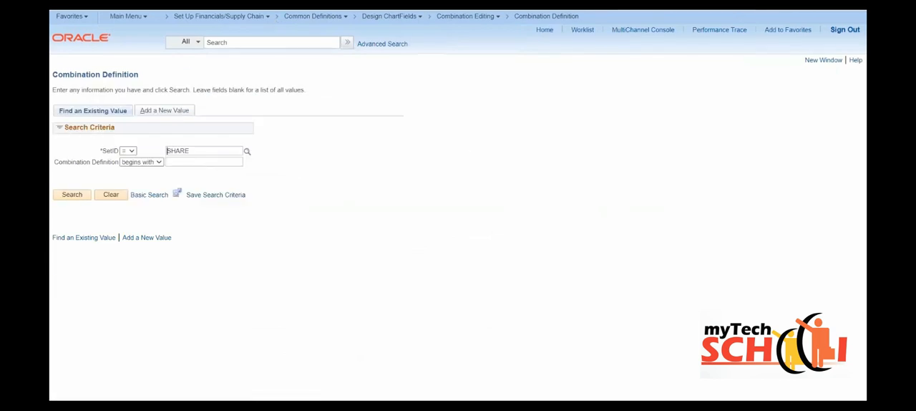
click(167, 109)
click(132, 141)
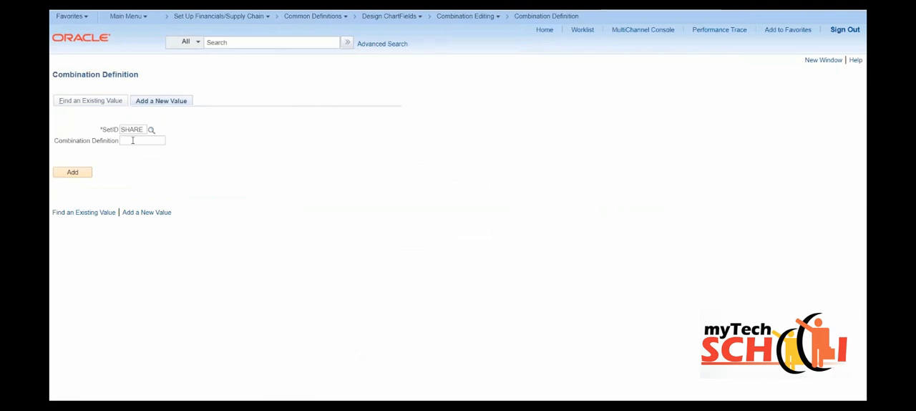
text(ACC_DEP)
click(80, 174)
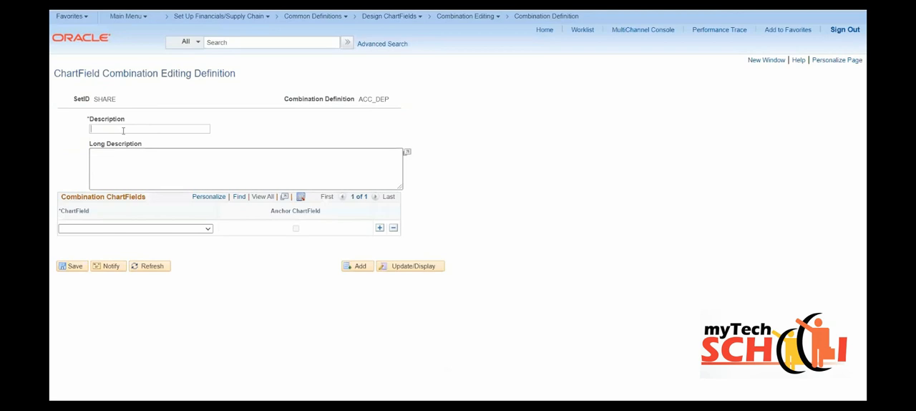
- Describe the combination definition as ACC_DEP, with the long description "Account and Dept"
click(123, 130)
text(ACC_DEP)
click(97, 168)
text(aCCPUNT A)
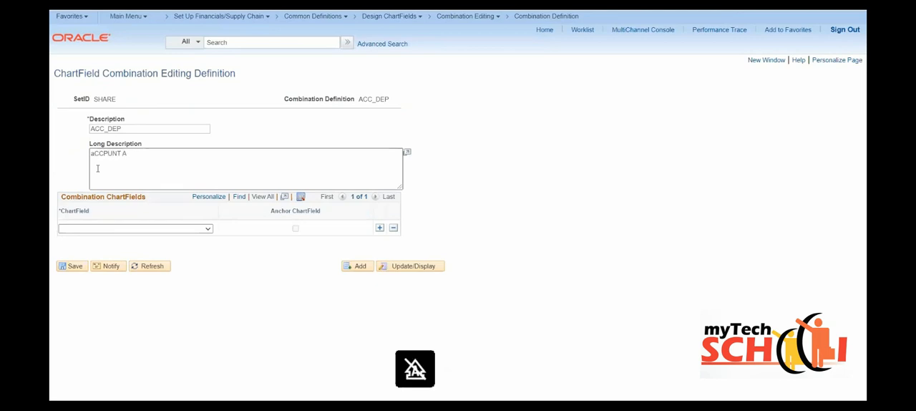
key(ctrl+a)
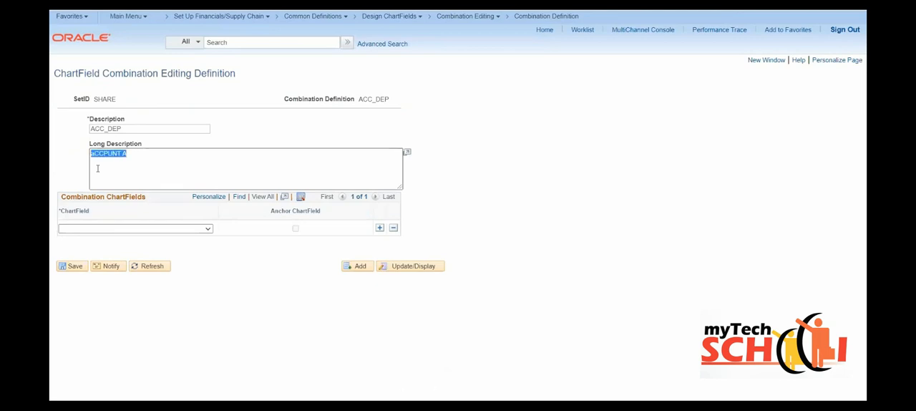
text(Account and Dept)
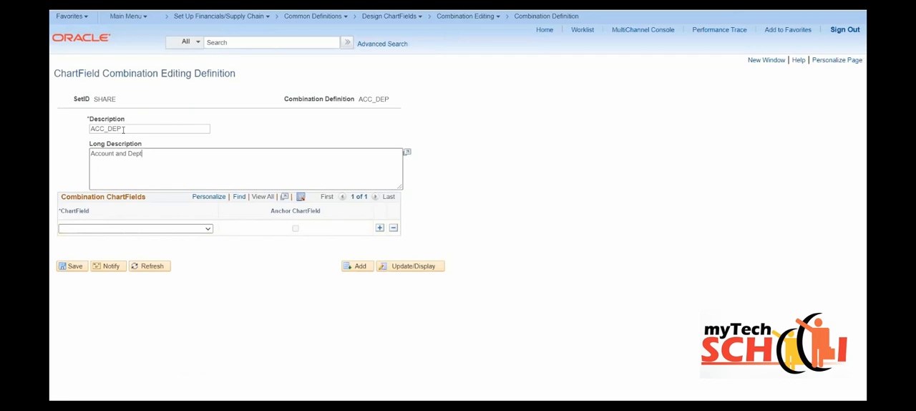
- Include Account and Department as the definition's combination ChartFields and save it
click(201, 229)
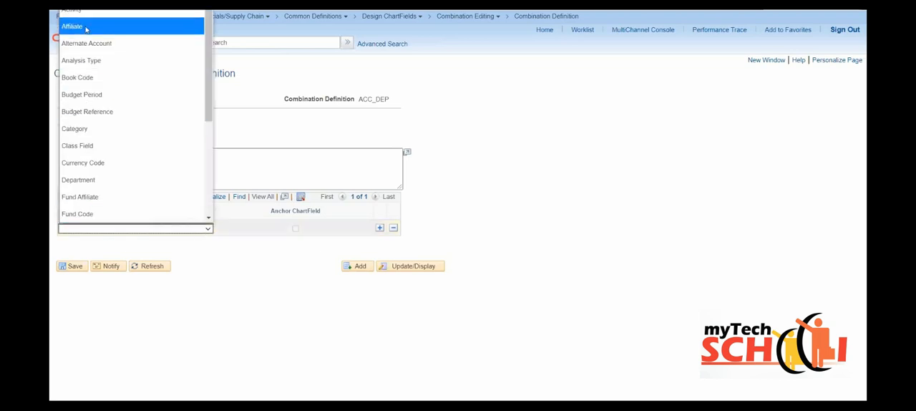
click(74, 3)
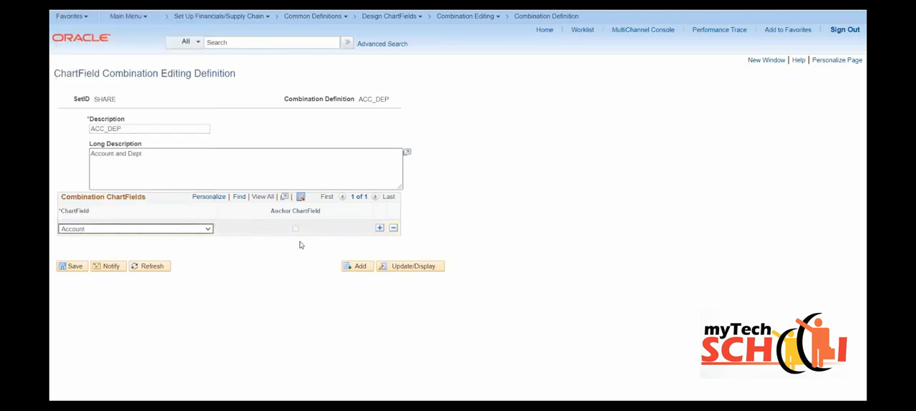
click(379, 227)
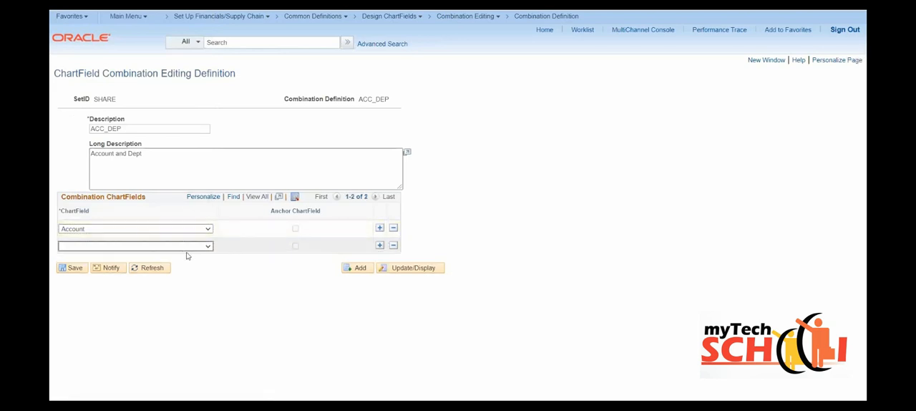
click(183, 245)
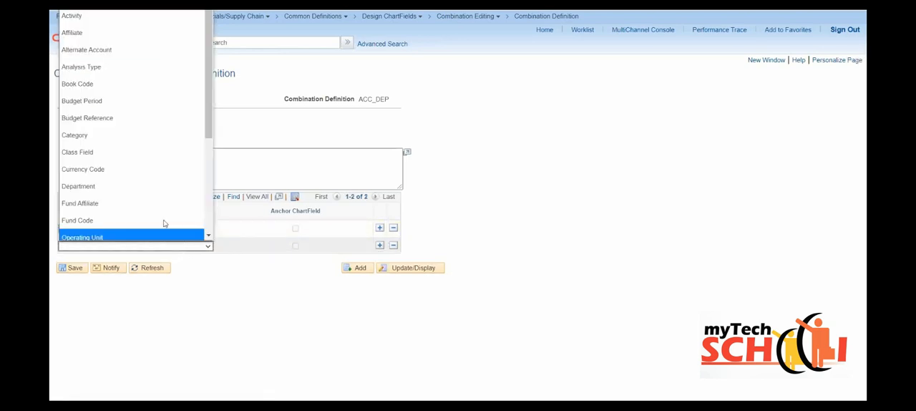
click(99, 180)
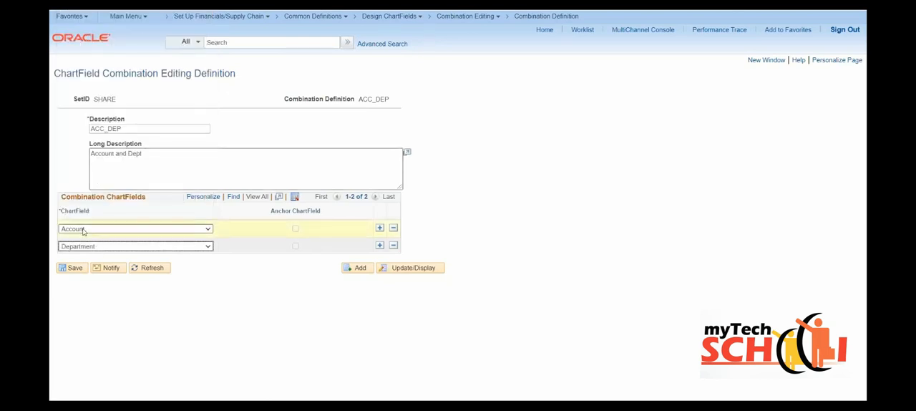
click(72, 269)
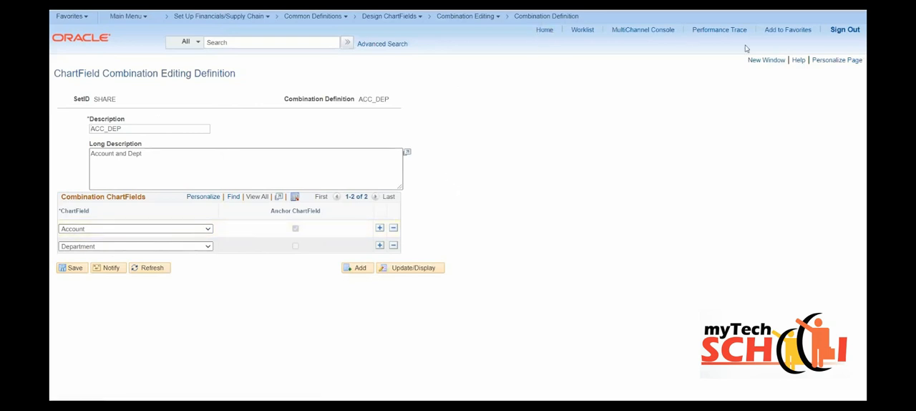
- Open Combination Rule in a new window and add the rule 682_11 under SetID SHARE
click(756, 60)
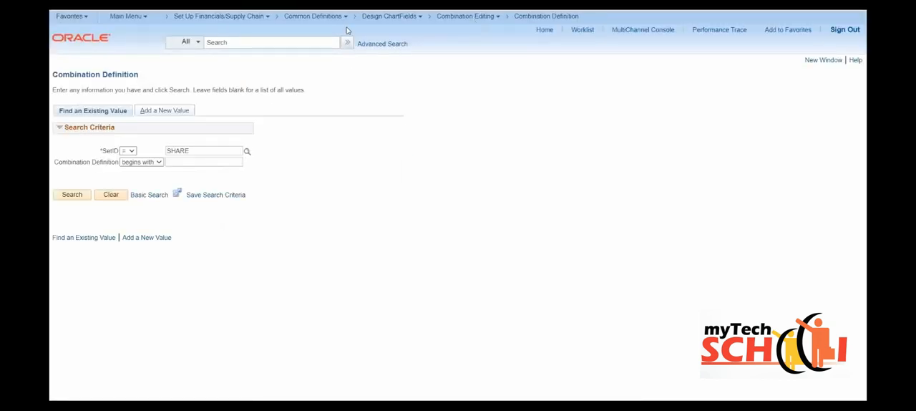
click(463, 18)
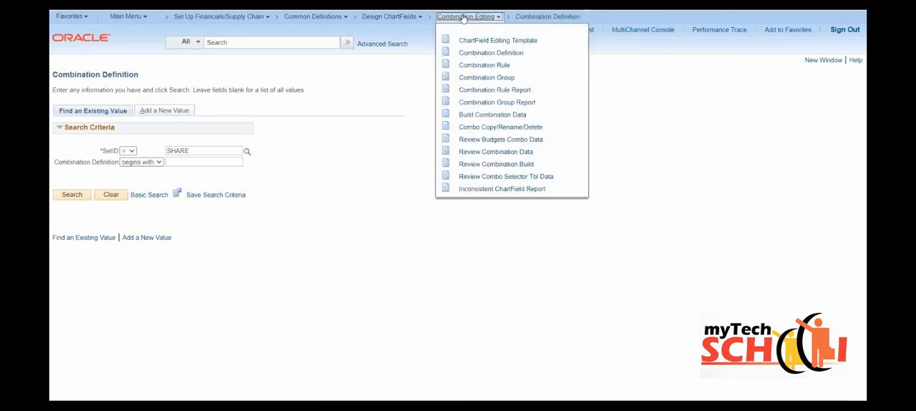
click(482, 66)
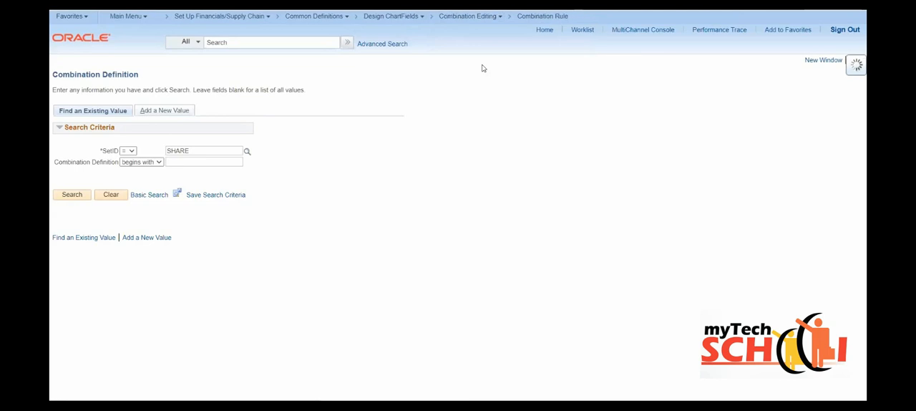
click(158, 113)
click(120, 142)
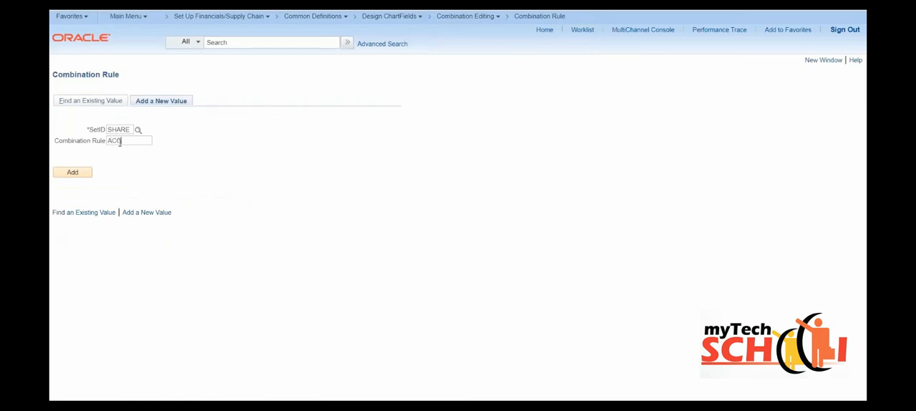
key(BackSpace)
key(BackSpace)
text(682)
text(0)
key(BackSpace)
click(70, 176)
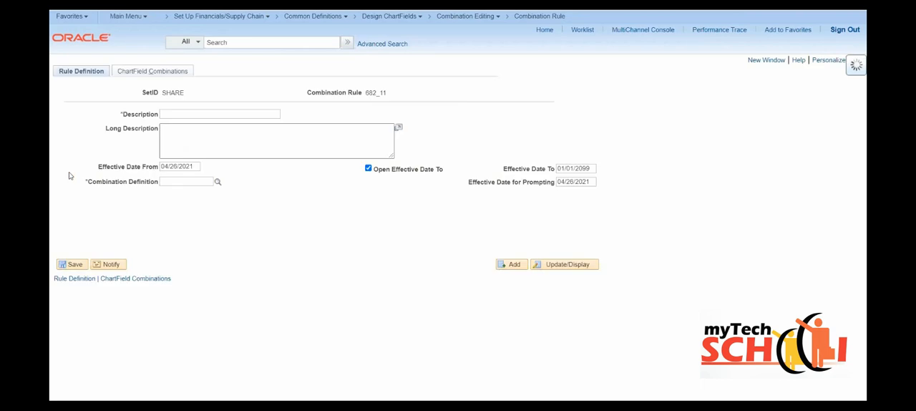
- Enter the rule's description 682000_11000 and its long description "A682000 + D11000"
click(193, 111)
text(682000)
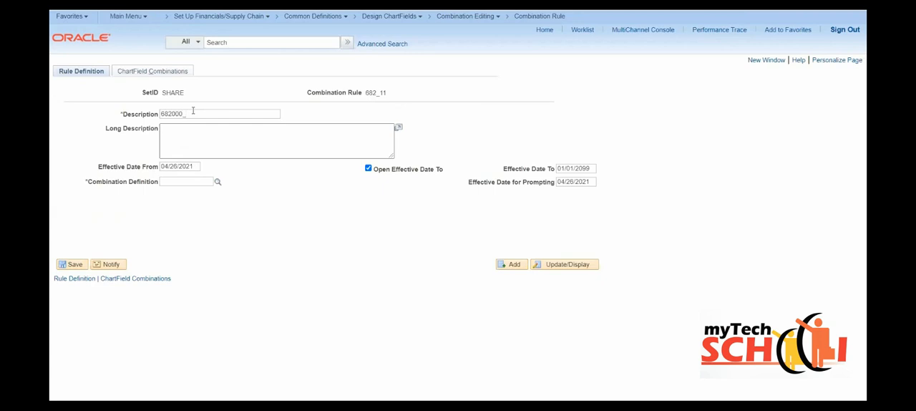
text(_116000)
key(Tab)
text(A)
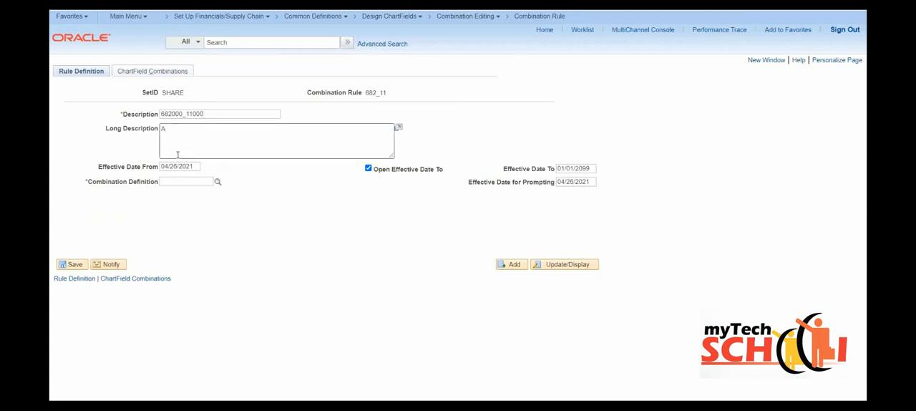
text(682000)
text(+ D11000)
- Assign the ACC_DEP combination definition to the rule and set its Effective Date From to 04/01/2021
click(177, 180)
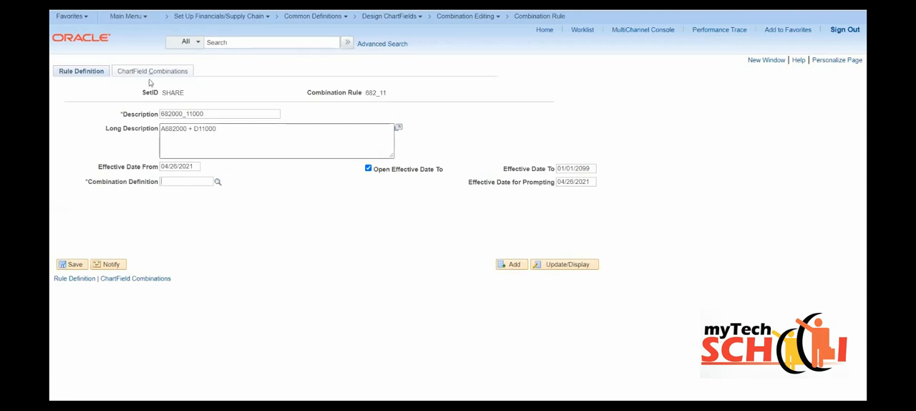
text(acc_)
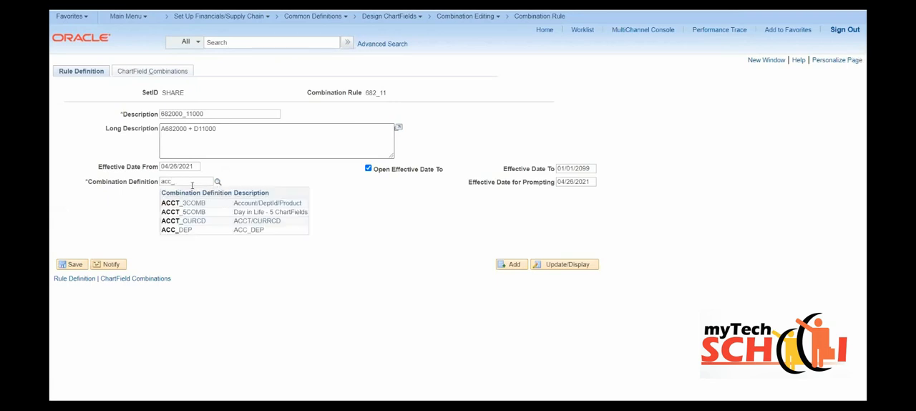
click(177, 229)
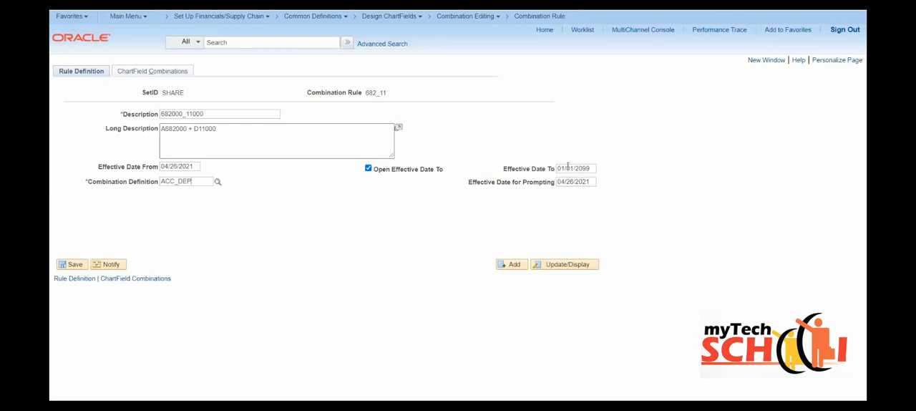
drag(577, 168, 590, 167)
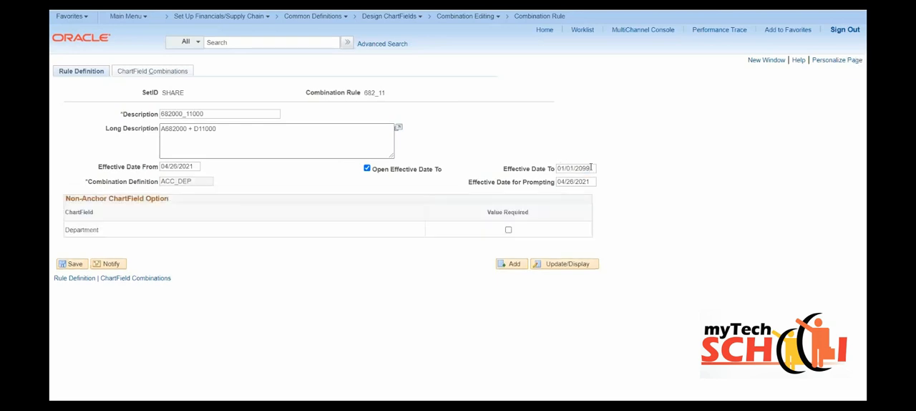
click(177, 166)
key(BackSpace)
key(BackSpace)
key(BackSpace)
text(01/)
- In the rule's ChartField combinations, specify 682000 as the detail value for the Account anchor ChartField
drag(218, 131, 160, 129)
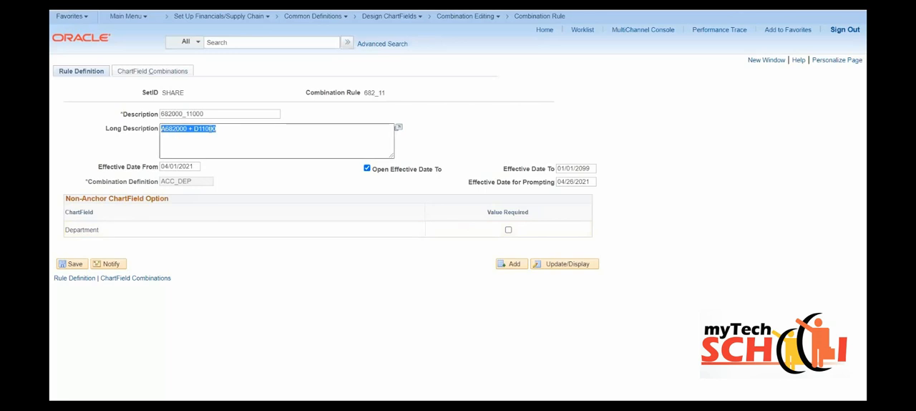
click(132, 72)
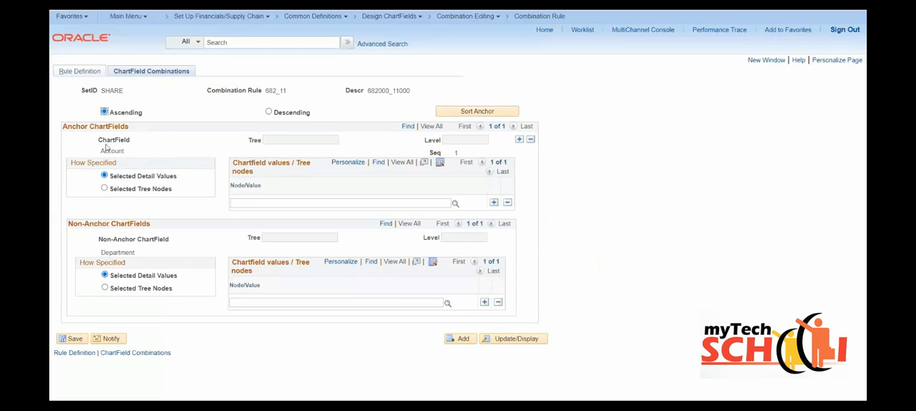
drag(67, 126, 110, 125)
drag(68, 225, 147, 225)
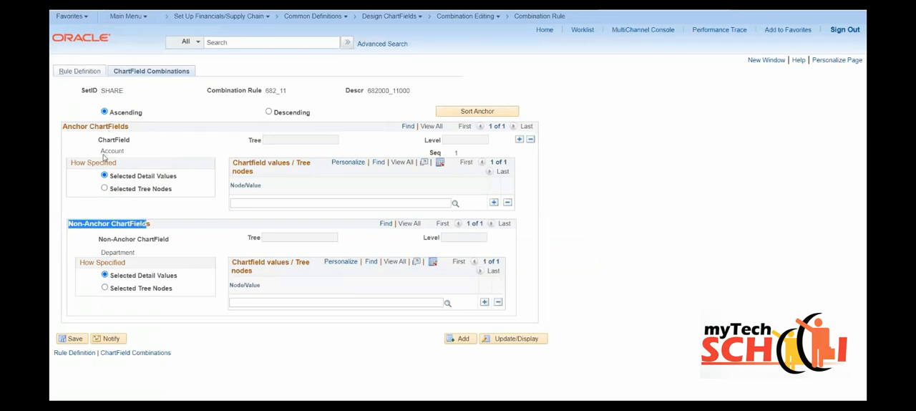
drag(101, 149, 125, 150)
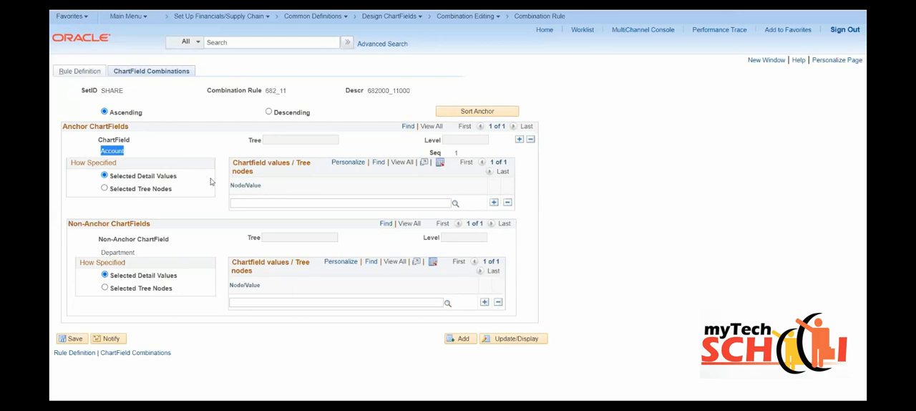
click(242, 201)
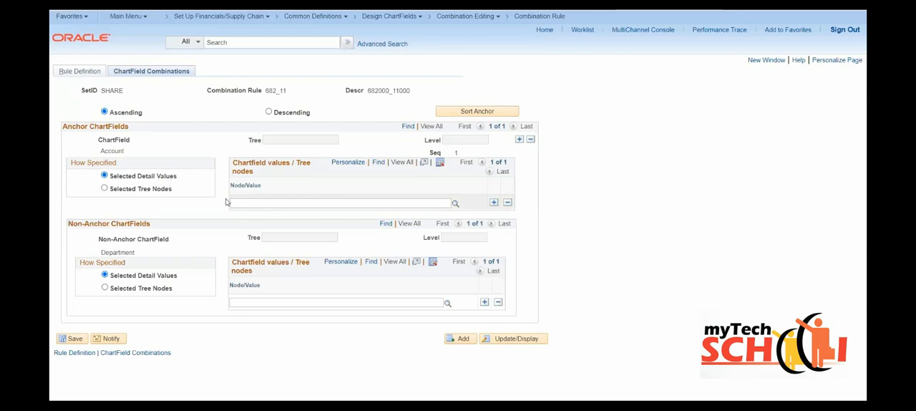
text(682000)
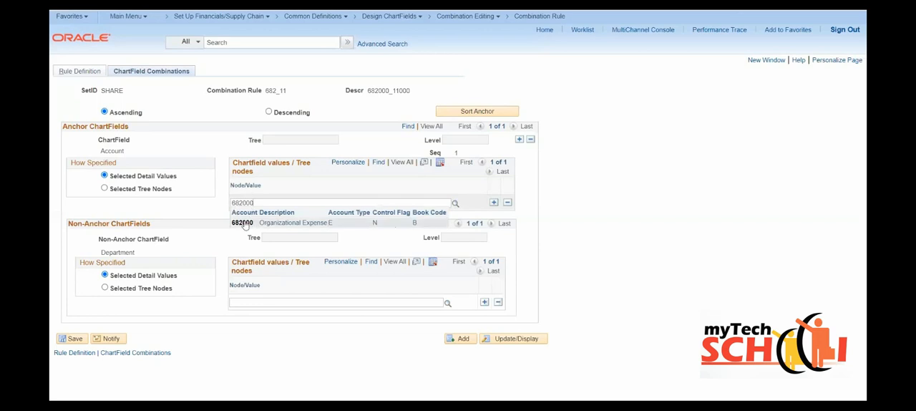
click(242, 225)
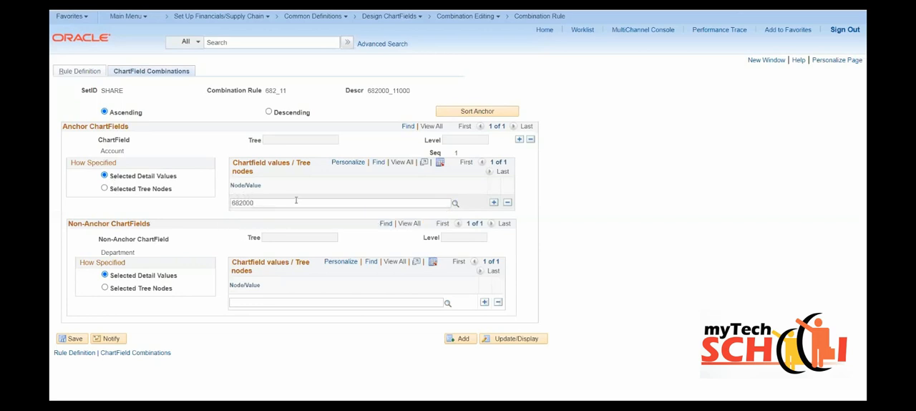
- Try specifying the Account anchor ChartField by tree nodes, choosing the ACCTROLLUP tree and looking up its nodes
click(104, 188)
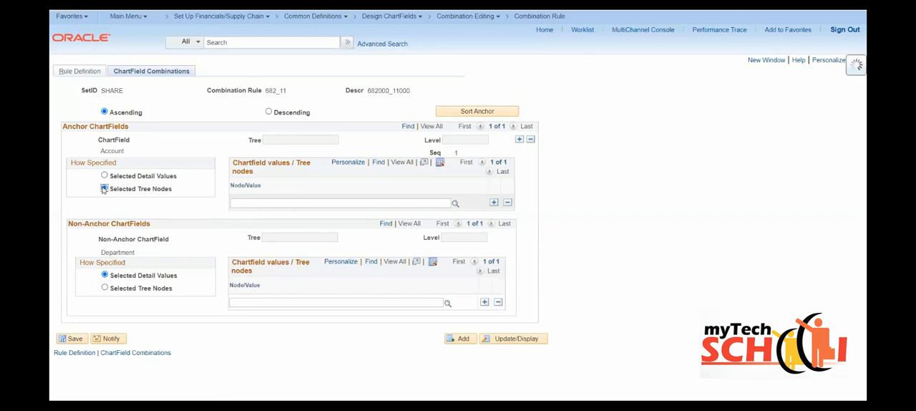
click(335, 138)
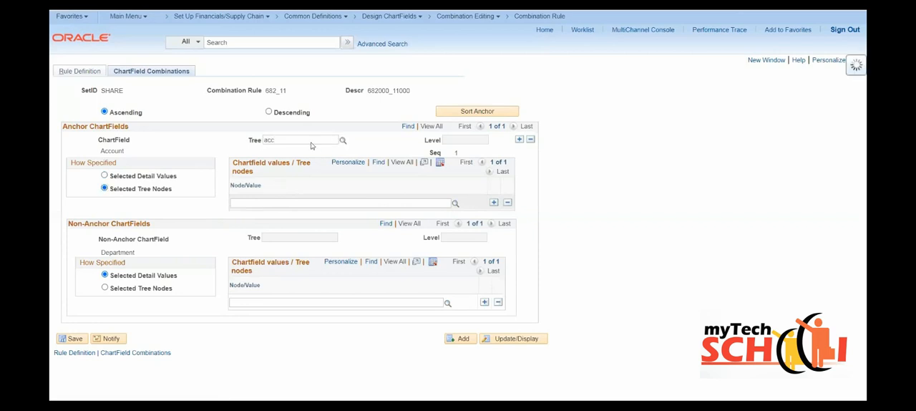
click(279, 162)
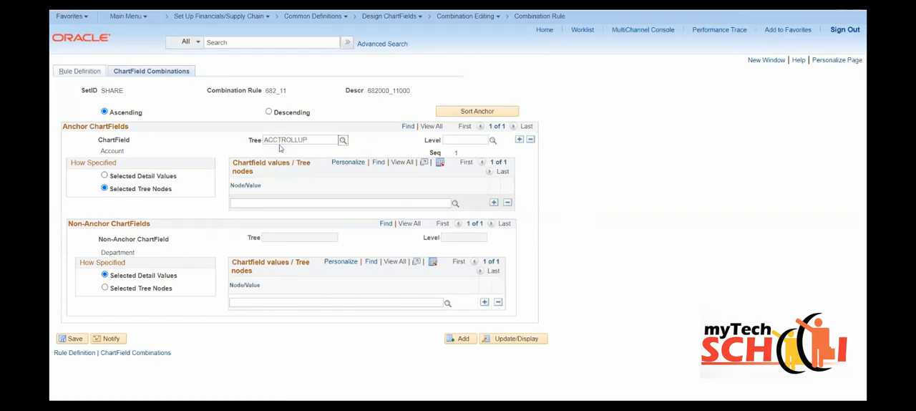
click(455, 204)
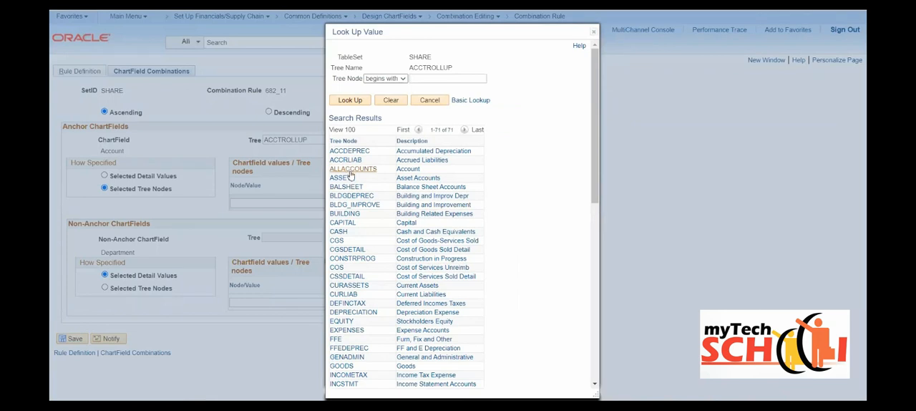
click(590, 34)
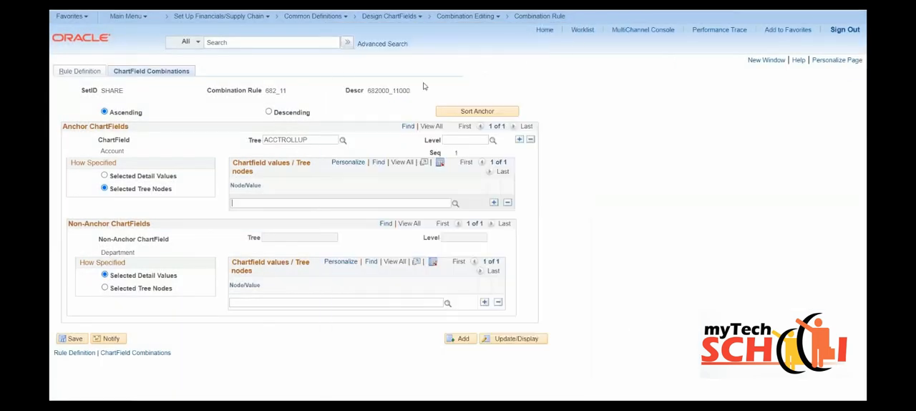
- Specify the Account anchor as detail value 682000, set the Department detail value to 11000, and save the rule
click(105, 176)
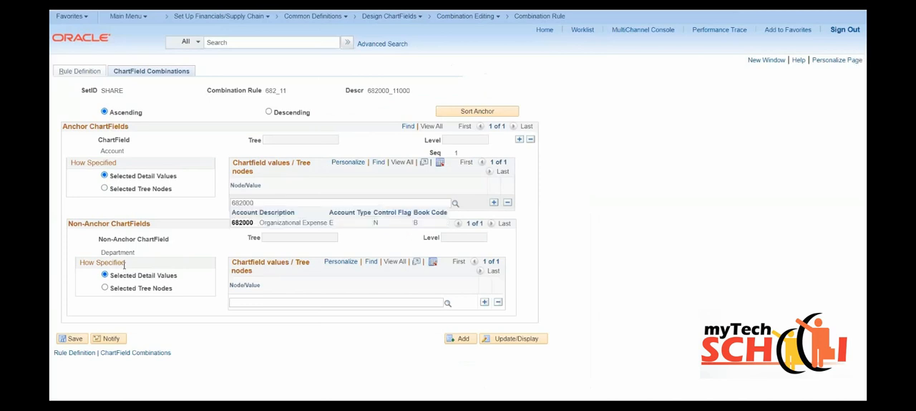
click(236, 302)
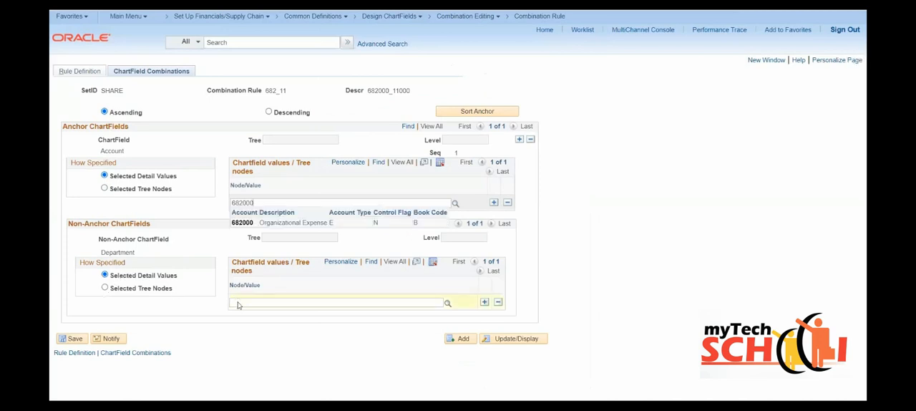
text(11000)
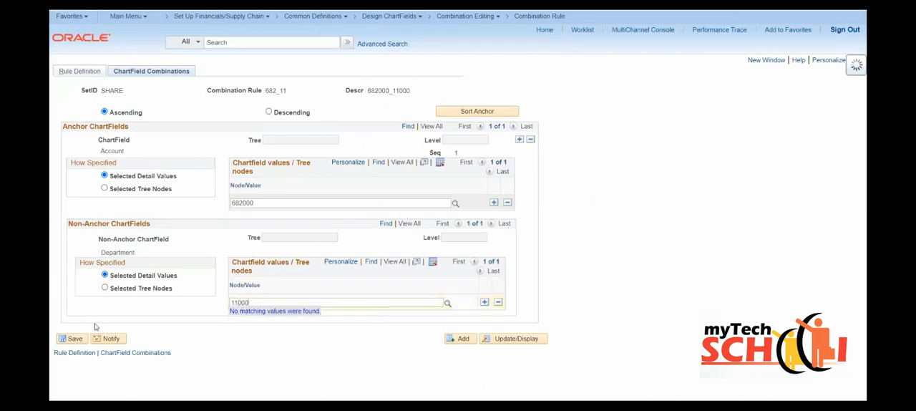
click(74, 339)
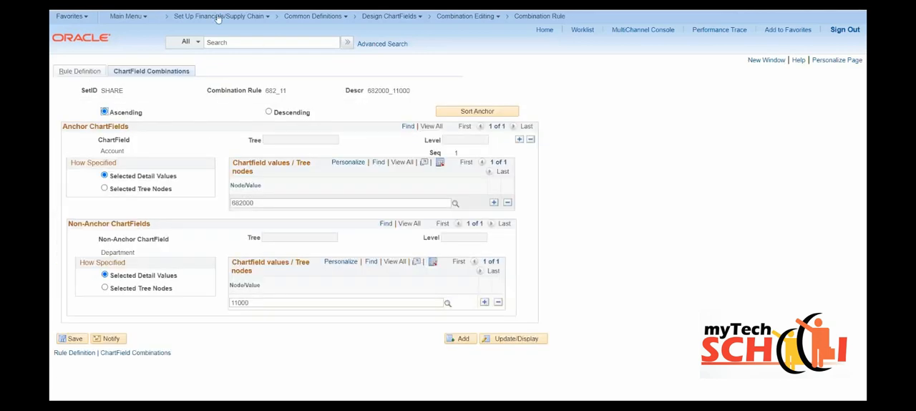
click(85, 73)
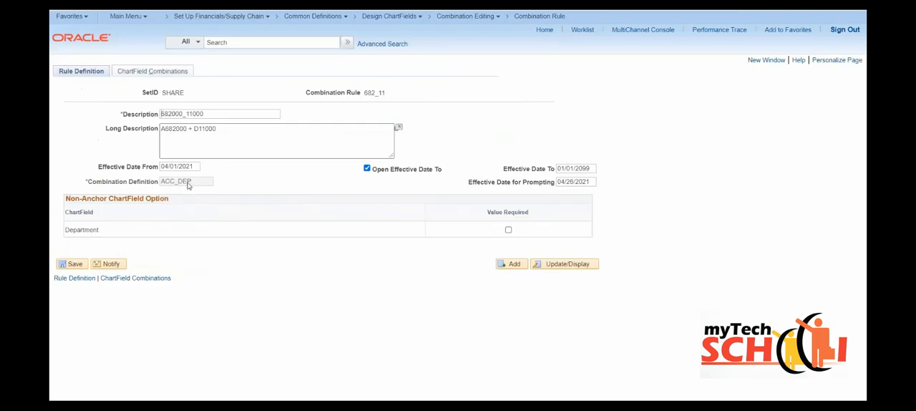
click(142, 73)
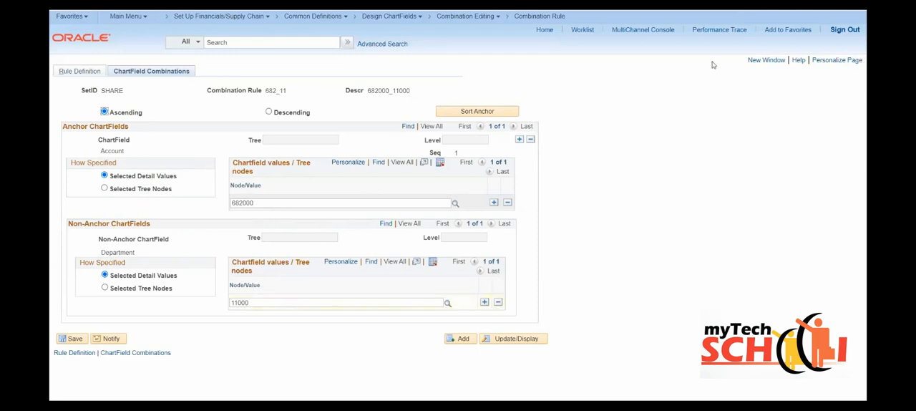
- Open Combination Group in a new window and add the process group 682_11_G under SetID SHARE
click(760, 62)
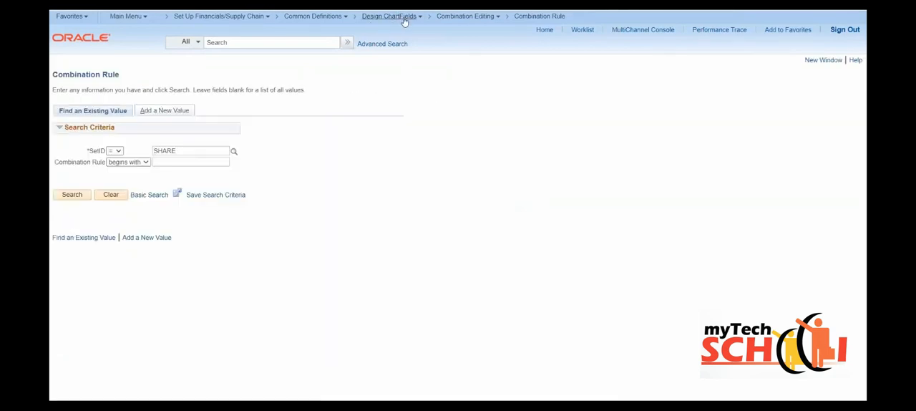
mouse_move(470, 20)
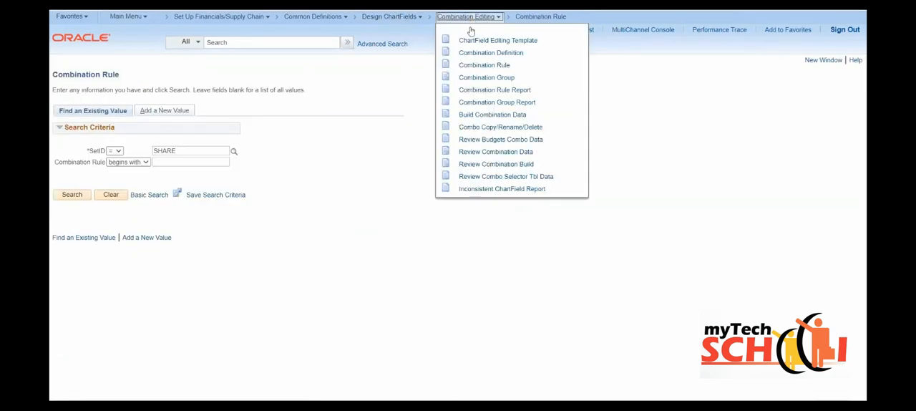
click(485, 78)
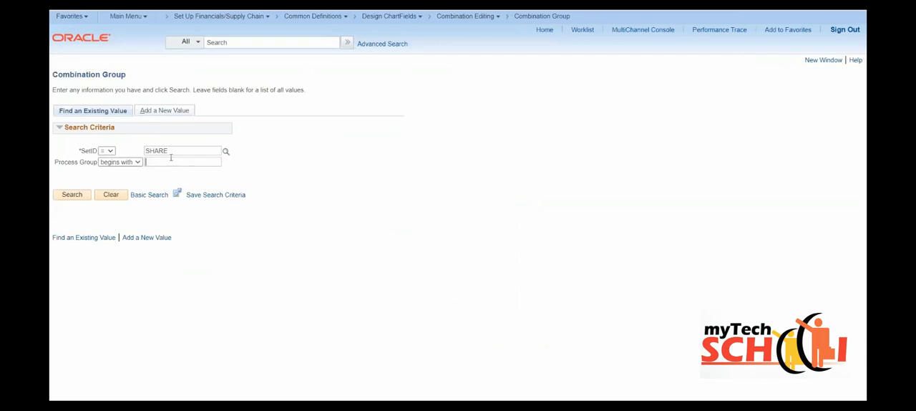
text(682_11)
click(167, 112)
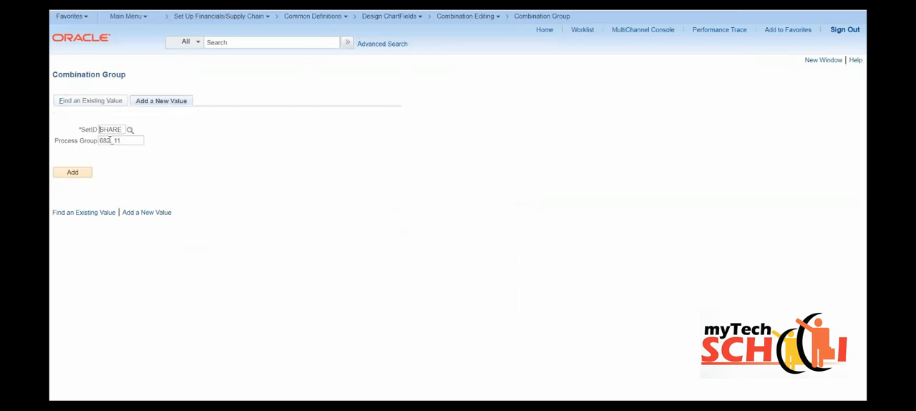
click(135, 139)
text(_G)
click(74, 175)
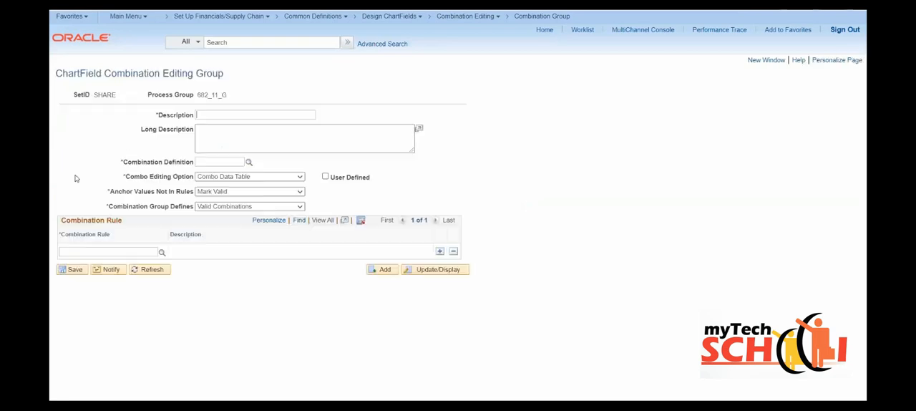
- Enter the group's description 682000_11000_V and its long description "A682000+D11000+Valid"
click(226, 113)
text(682)
text(600)
text(_)
text(11000)
text(_V)
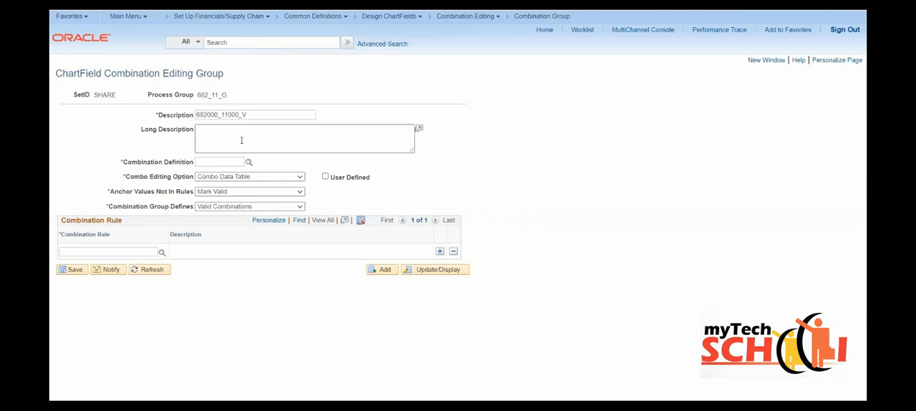
text(A682000+D11000+Valid)
- Assign the ACC_DEP combination definition to the group
click(219, 161)
text(a)
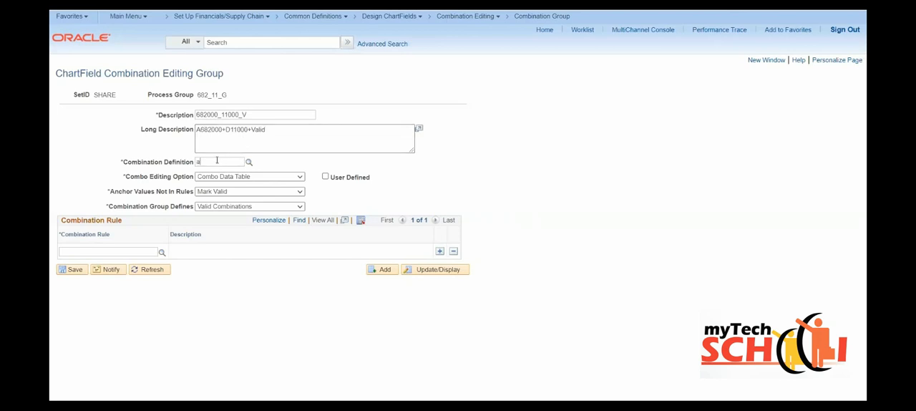
text(cc_)
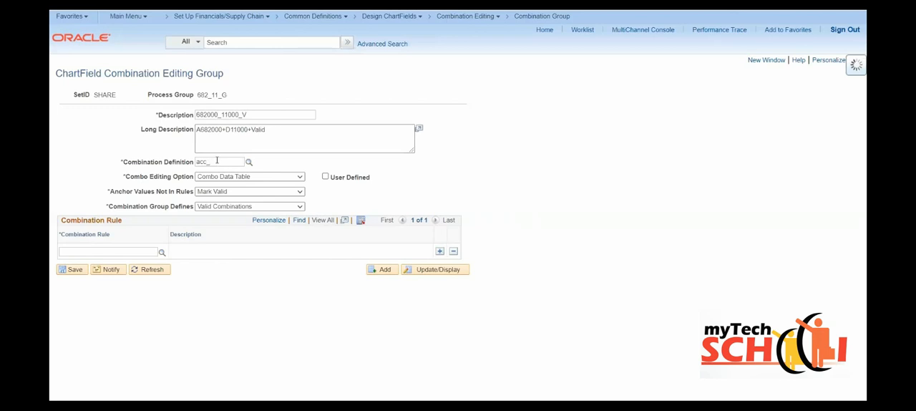
text(d)
click(217, 187)
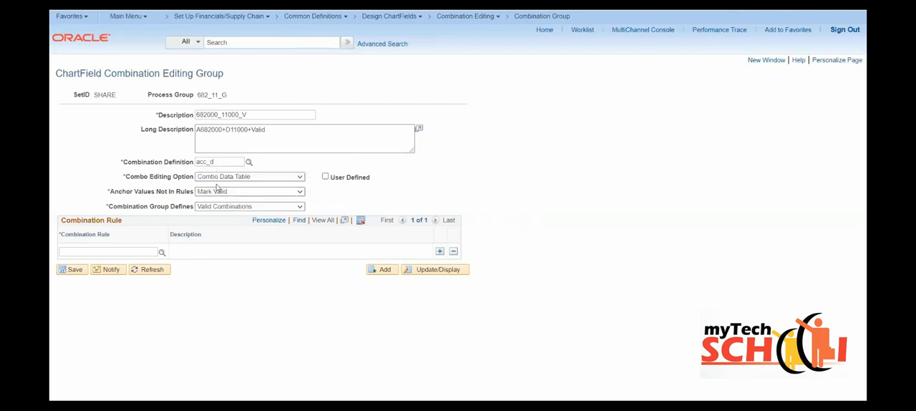
text(ep)
drag(221, 162, 179, 159)
key(Caps_Lock)
text(ACC_DEP)
key(Tab)
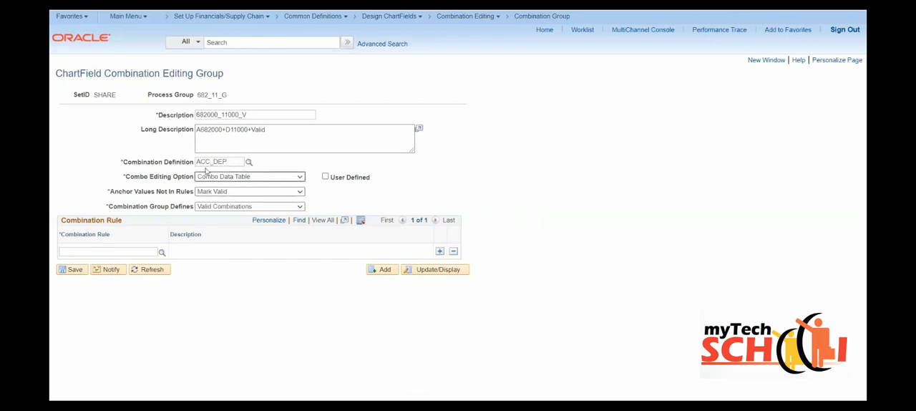
- Set the group's Combo Editing Option to Combo Data Table, Anchor Values Not In Rules to Mark Valid, and Combination Group Defines to Valid Combinations
click(252, 179)
click(230, 191)
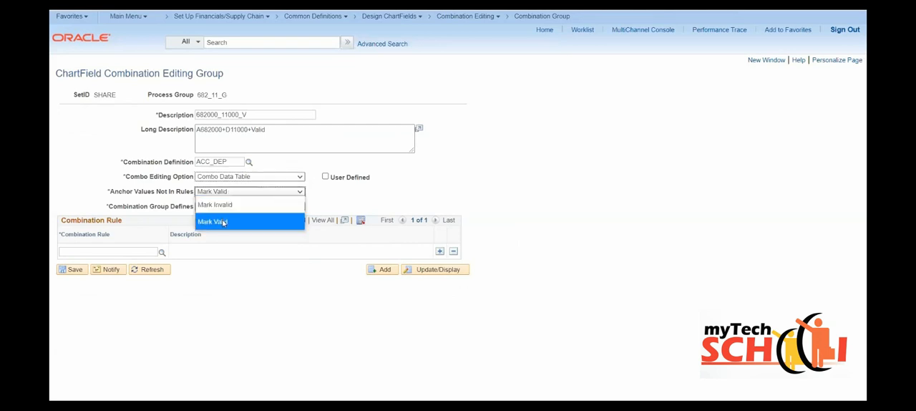
click(222, 222)
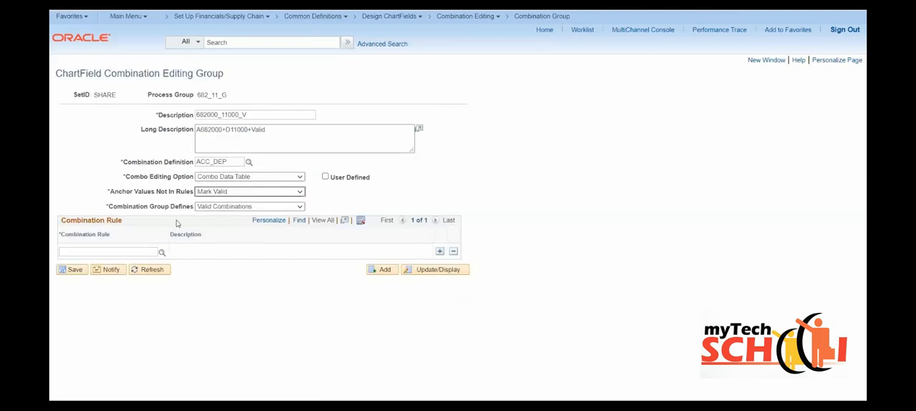
click(219, 193)
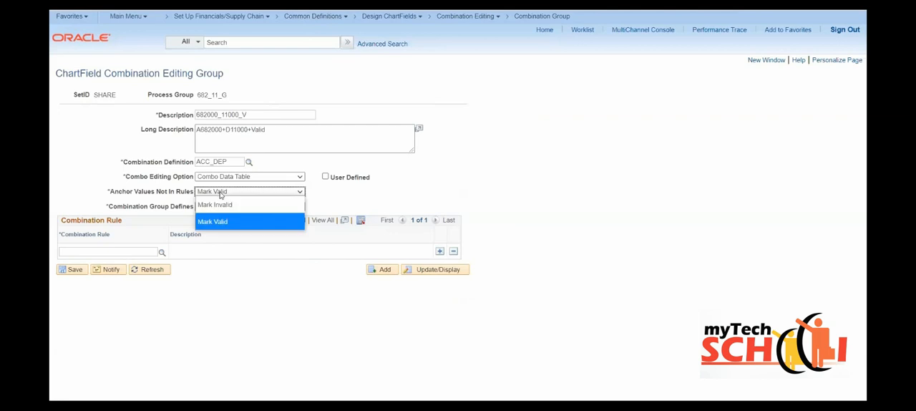
click(216, 205)
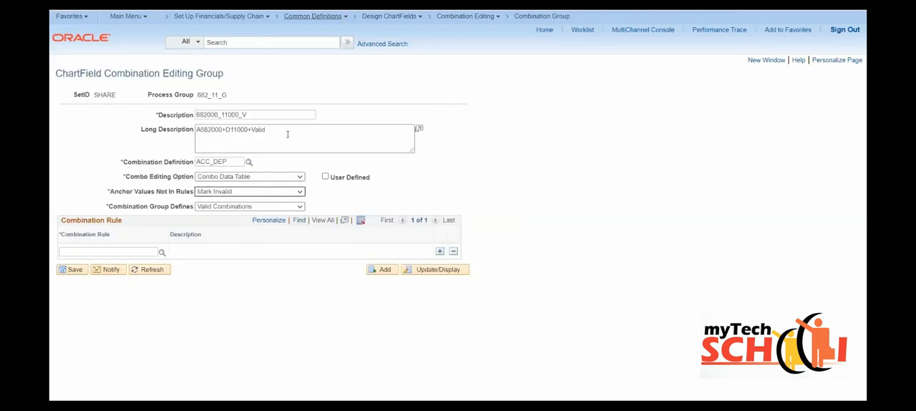
click(235, 192)
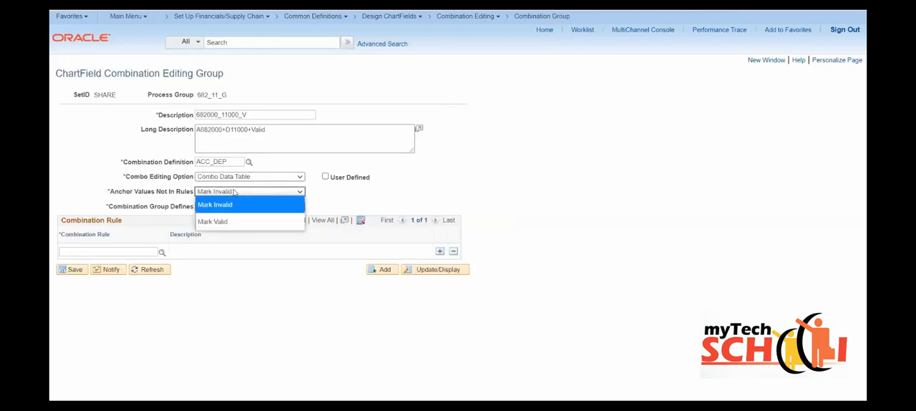
click(213, 222)
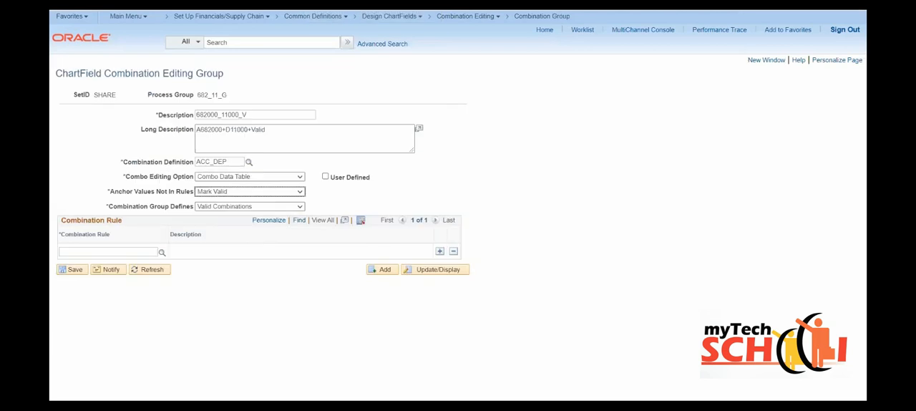
click(223, 209)
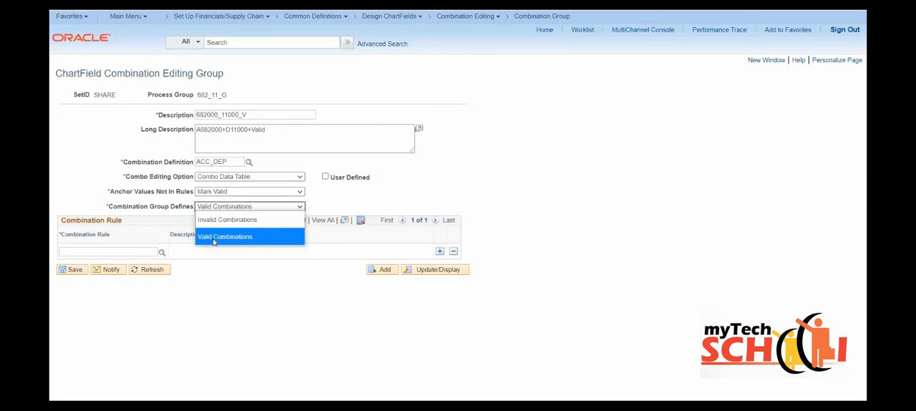
click(216, 237)
- Add combination rule 682_11 to the group and save the group
click(133, 250)
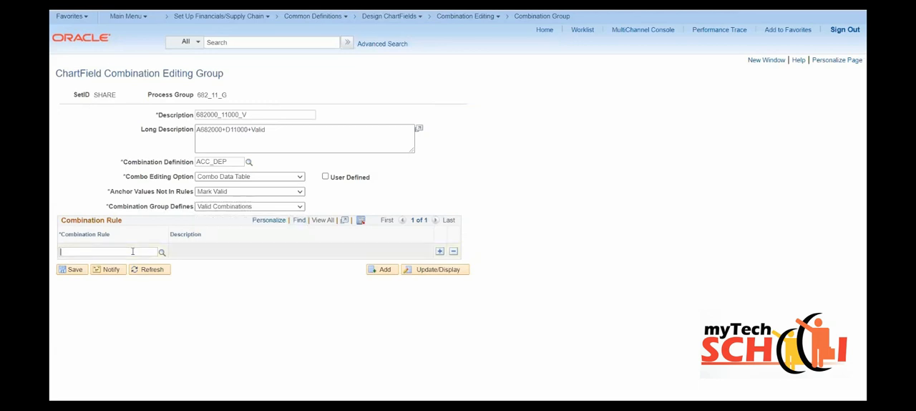
text(682)
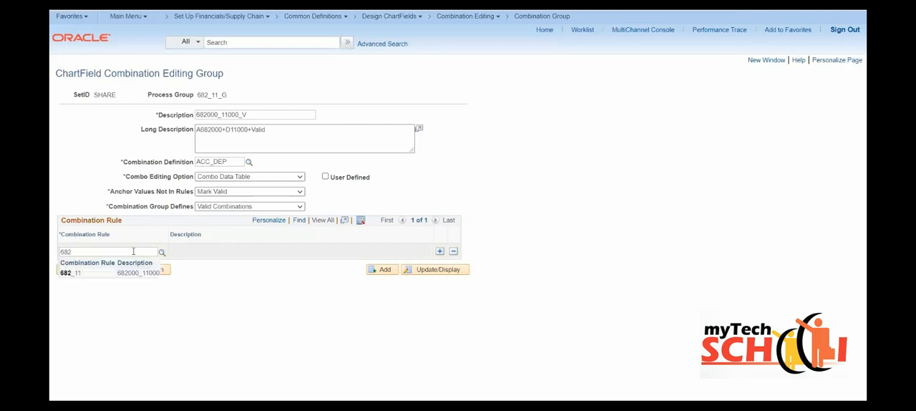
click(72, 274)
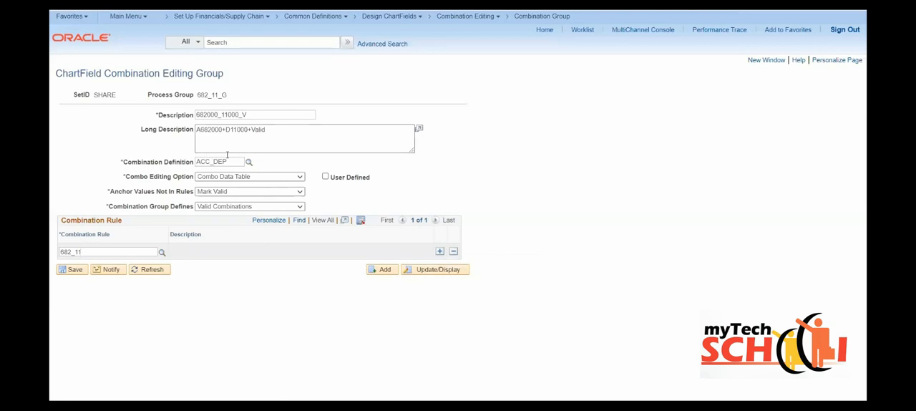
click(73, 270)
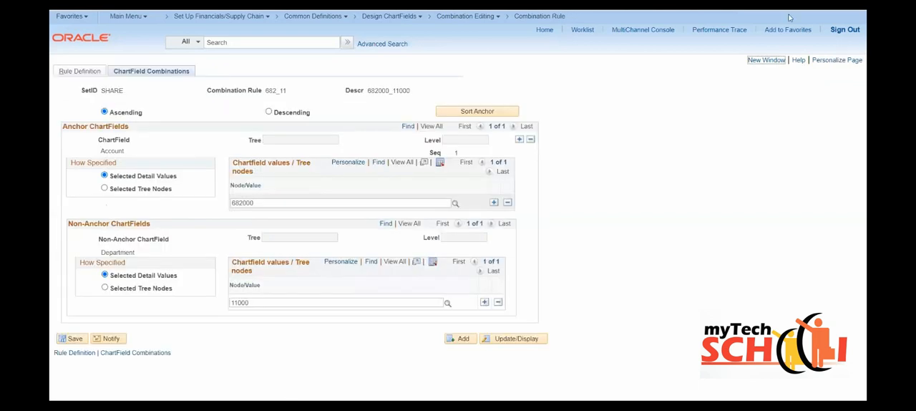
- Open Combination Rule in a new window and add the rule 650_ANY under SetID SHARE
click(759, 63)
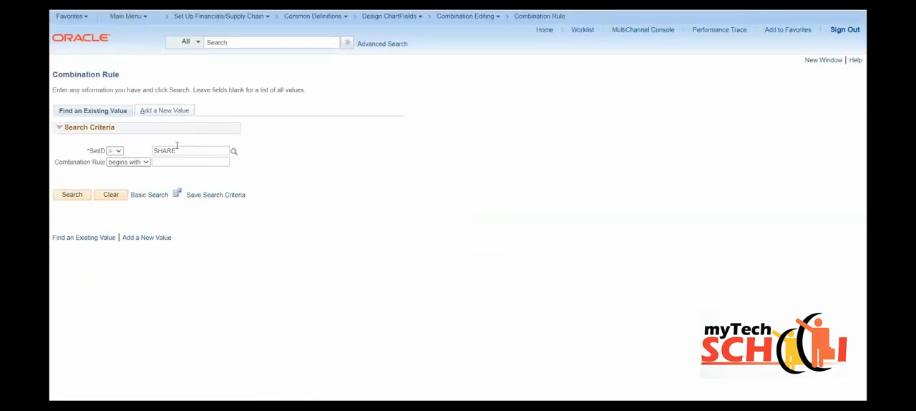
click(151, 111)
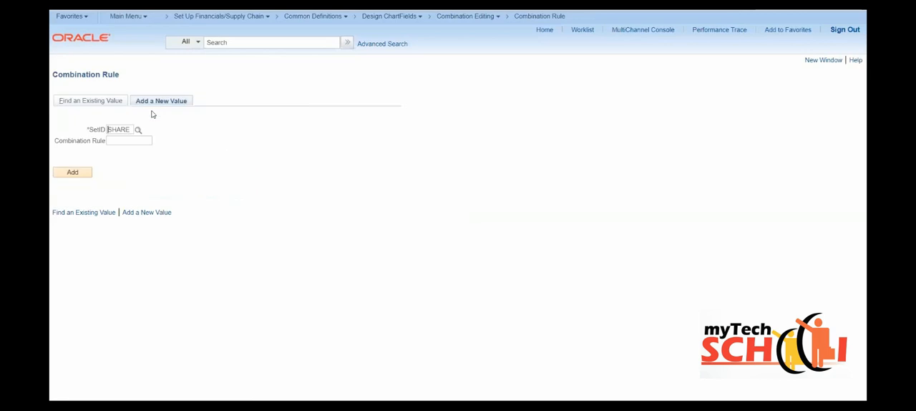
click(112, 140)
text(650_ANY)
click(72, 171)
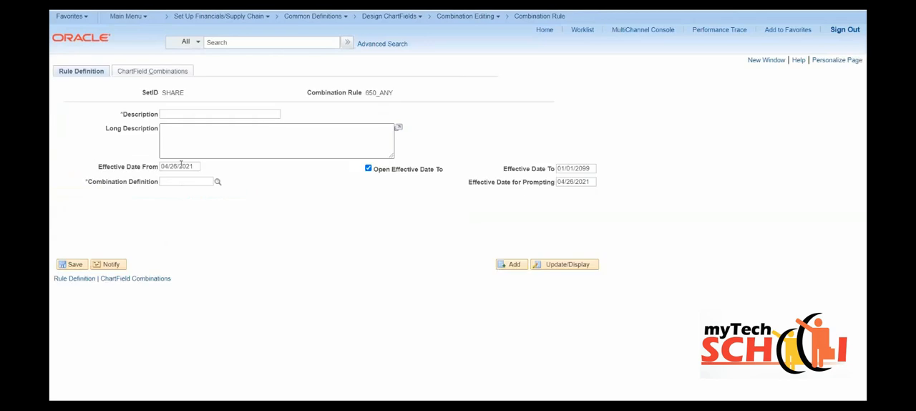
- Describe the rule as 650000_ANY, assign combination definition ACC_DEP, and set its Effective Date From to 04/01/2021
text(65000)
text(_DEP)
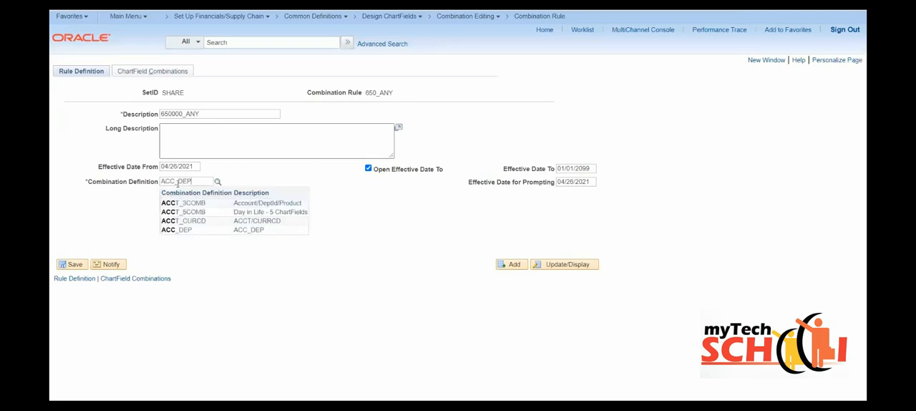
click(272, 204)
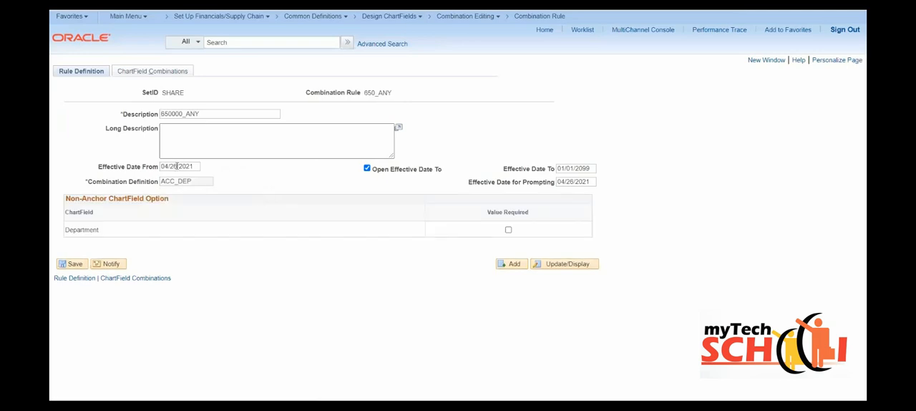
key(BackSpace)
key(BackSpace)
text(01)
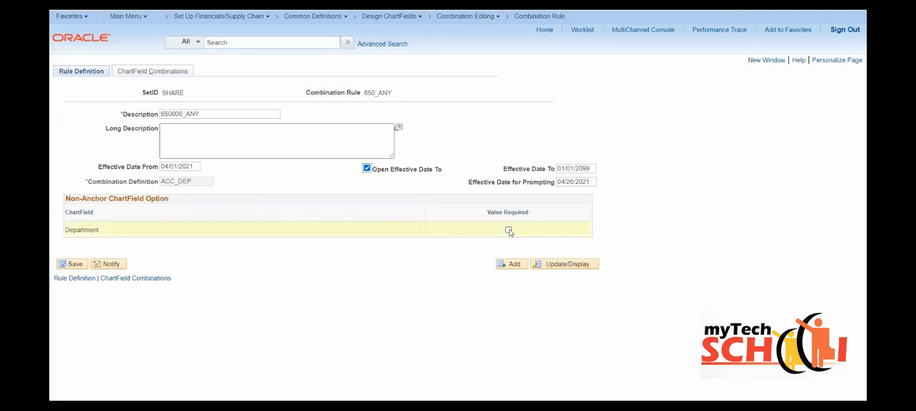
- Make a value required for the non-anchor Department ChartField
click(508, 231)
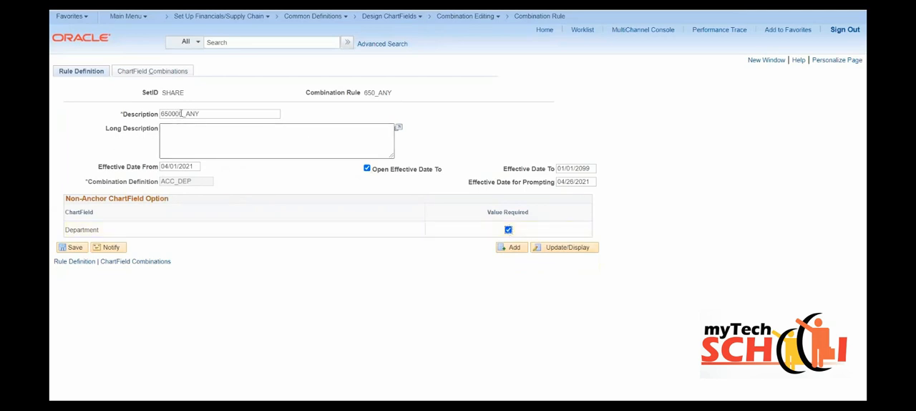
drag(182, 113, 159, 115)
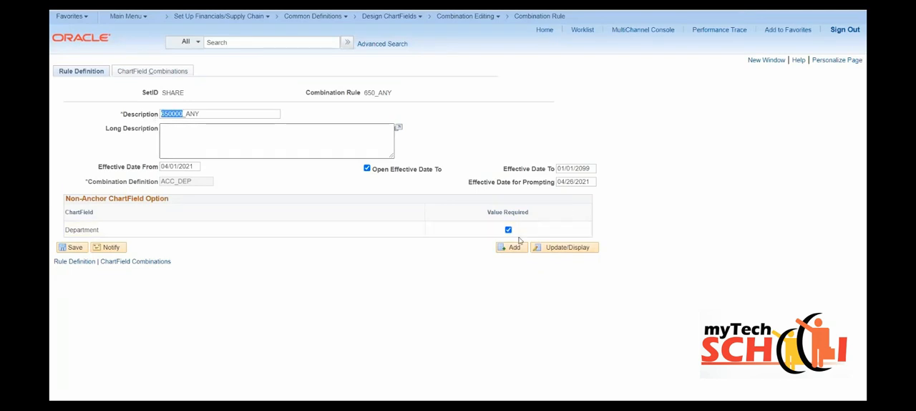
click(509, 230)
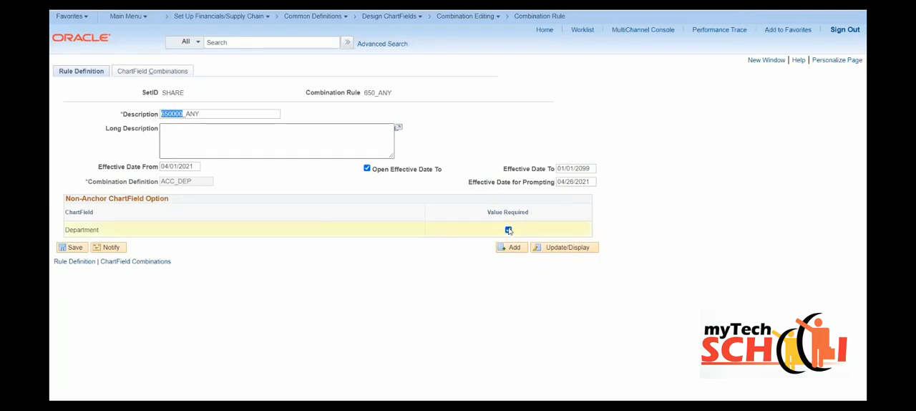
- Set the rule's anchor Account ChartField to detail value 650000 in its ChartField combinations and save the rule
click(155, 73)
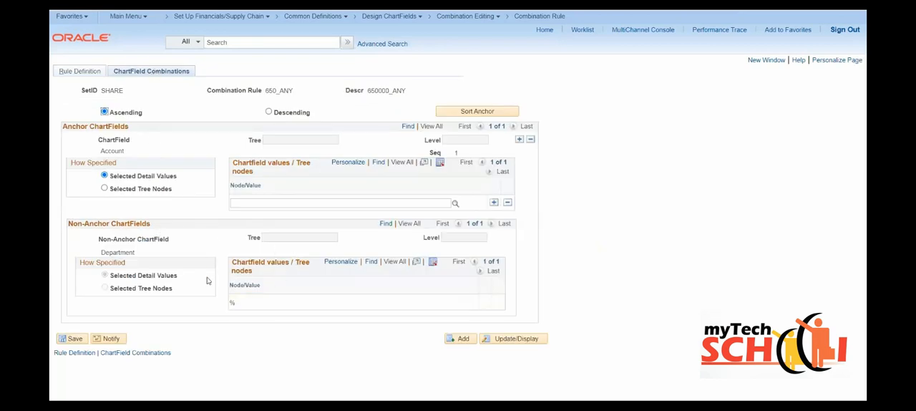
double_click(232, 303)
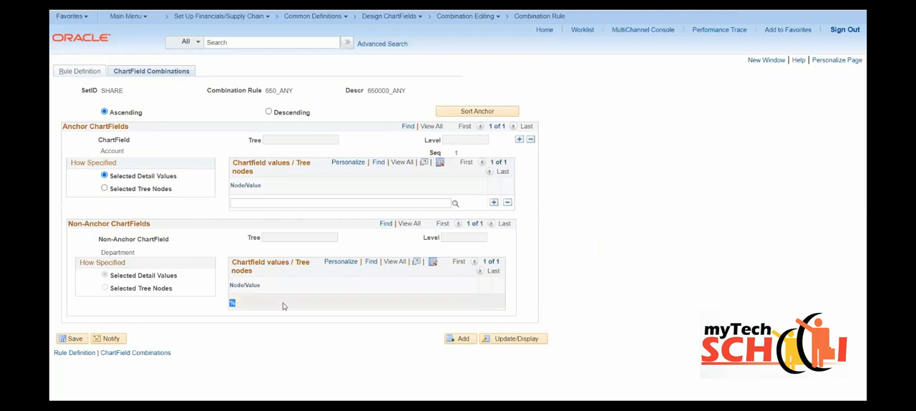
click(245, 203)
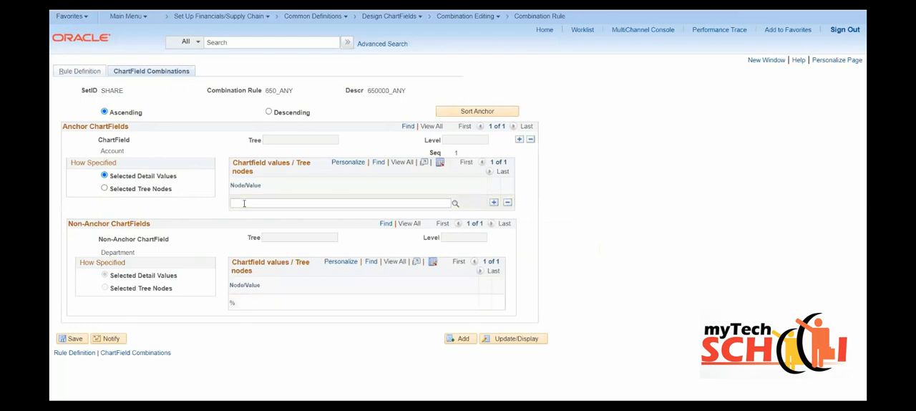
text(650)
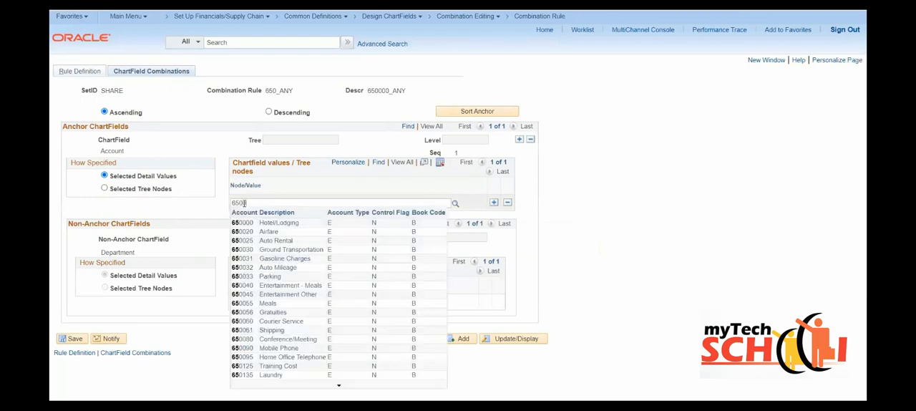
text(000)
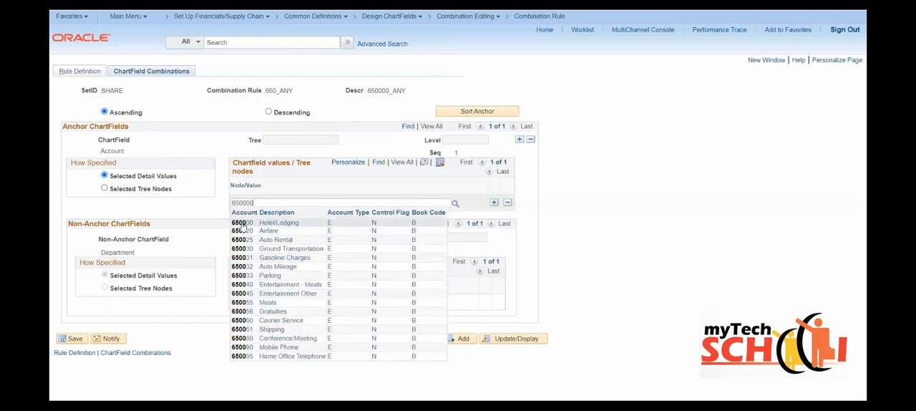
click(242, 224)
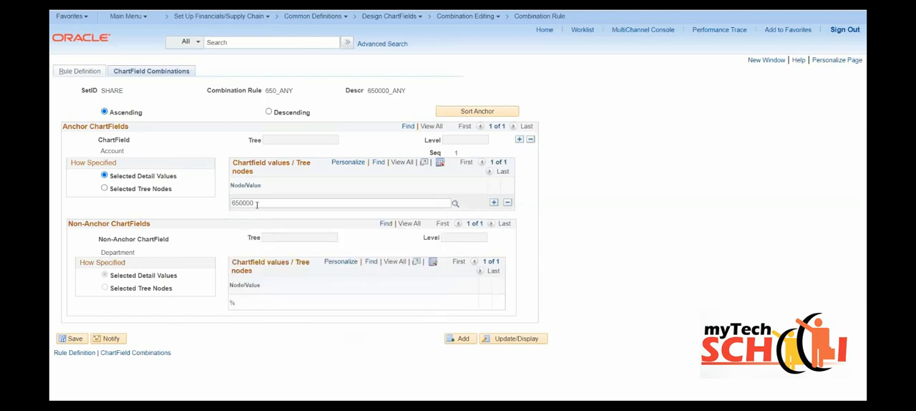
click(73, 339)
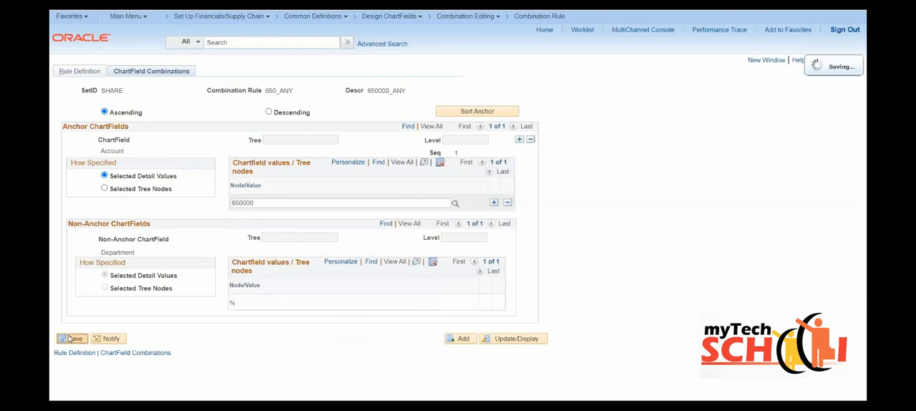
- Add combination rule 650_ANY as a second row in combination group 682_11_G and save the group
double_click(273, 91)
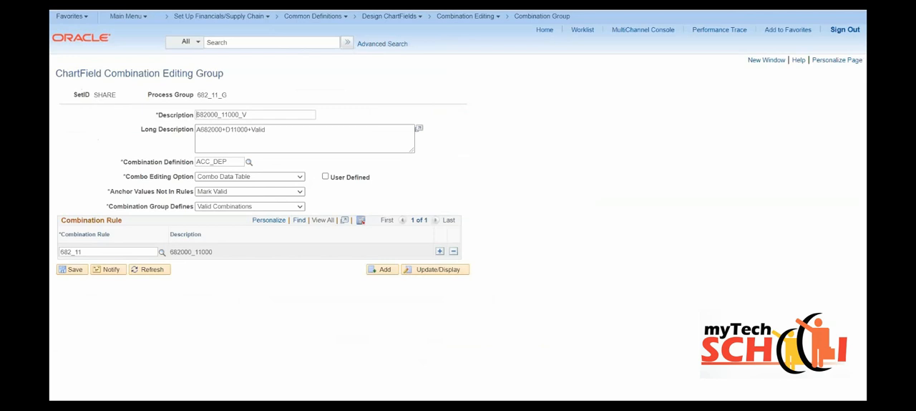
click(439, 251)
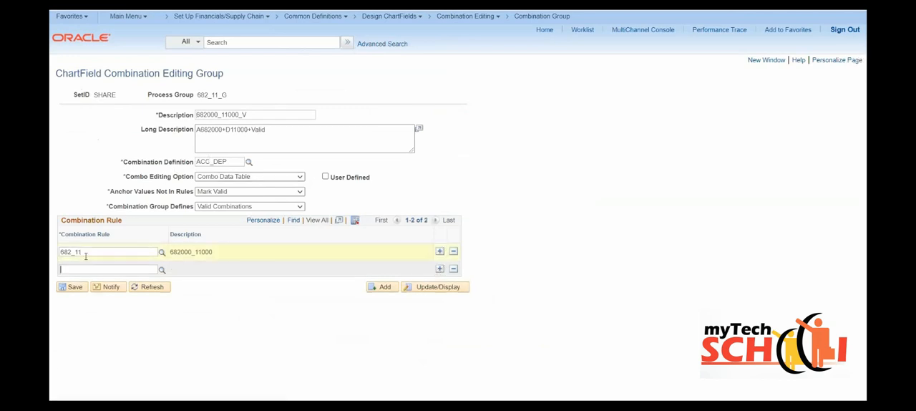
text(650_ANY)
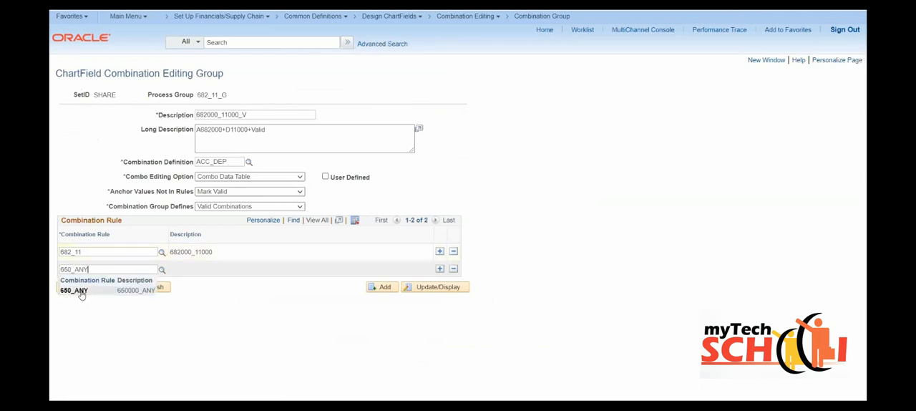
click(81, 293)
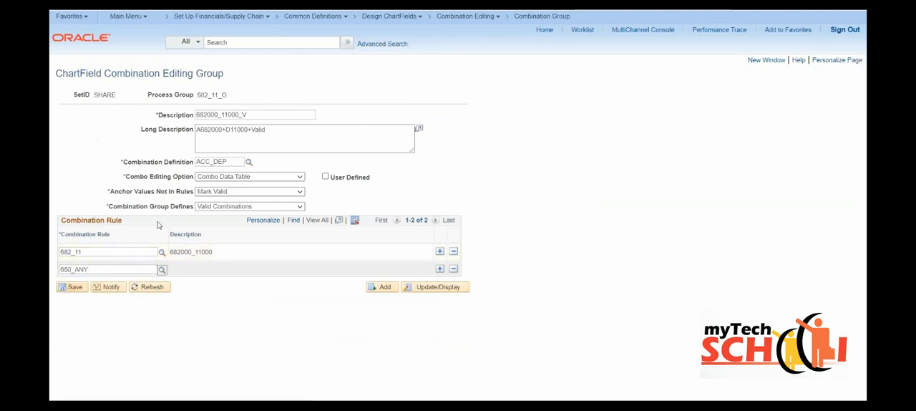
click(66, 291)
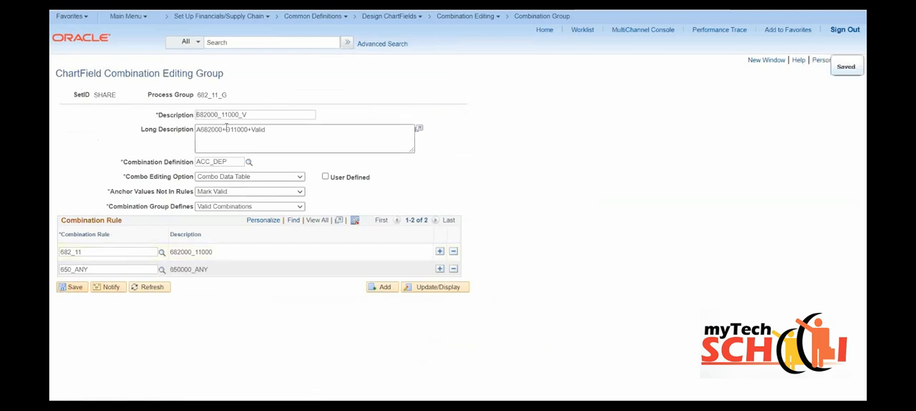
- Open the General Ledger setup page Ledgers For A Unit in a new window and retrieve business unit US001
drag(197, 97, 228, 101)
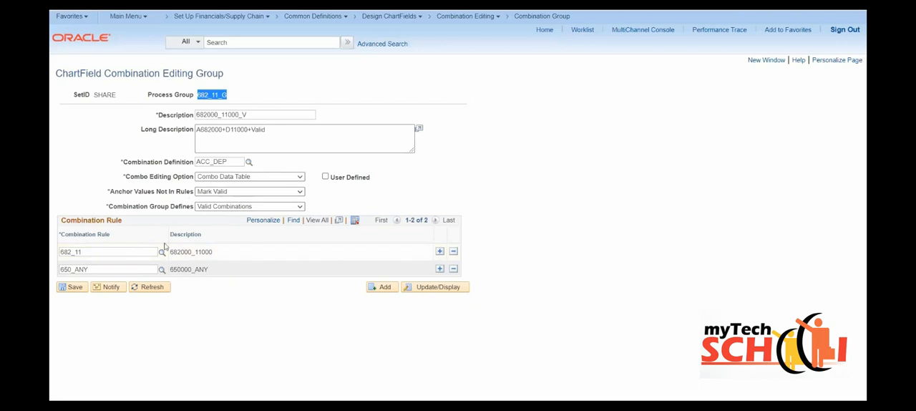
click(766, 61)
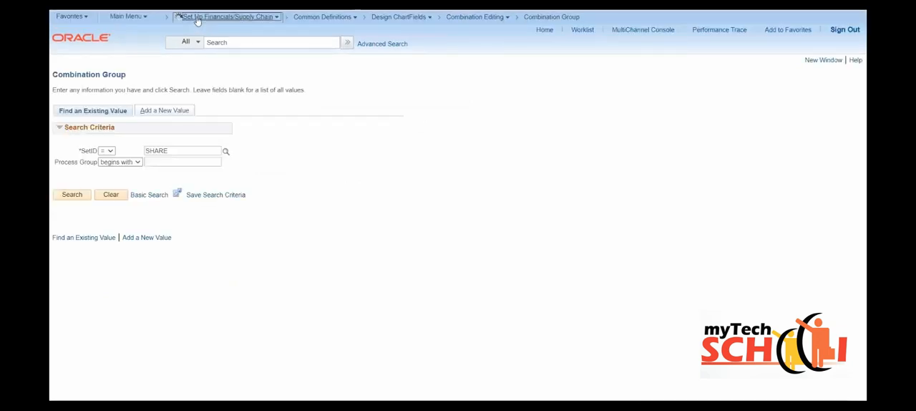
click(198, 19)
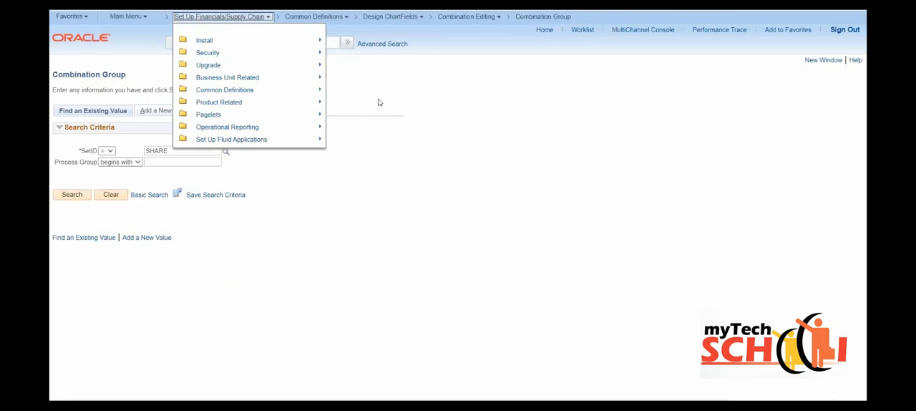
click(241, 79)
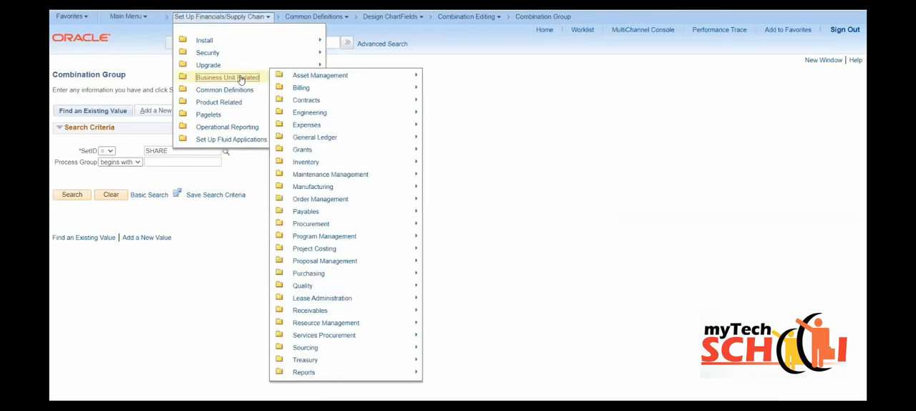
click(327, 138)
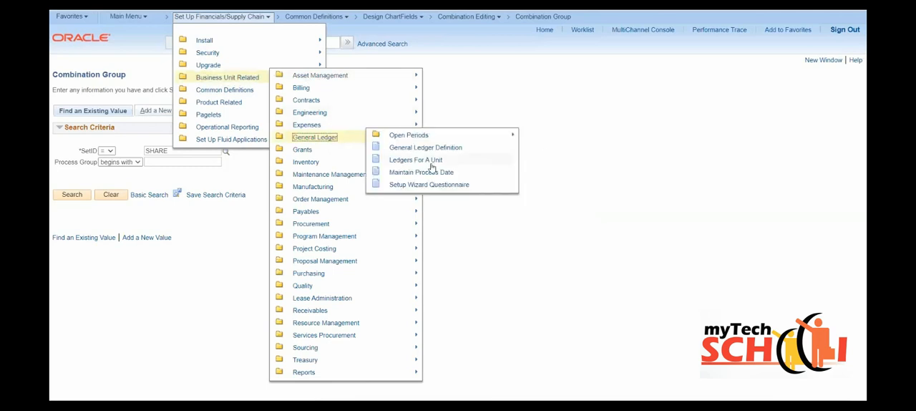
click(421, 164)
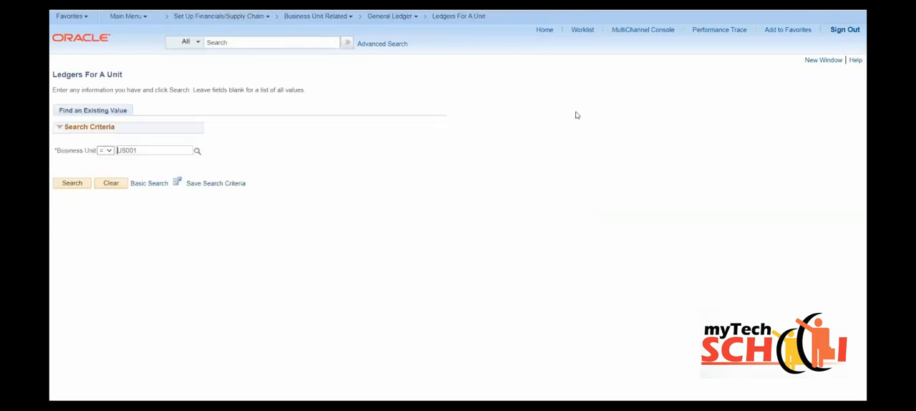
click(71, 183)
click(72, 184)
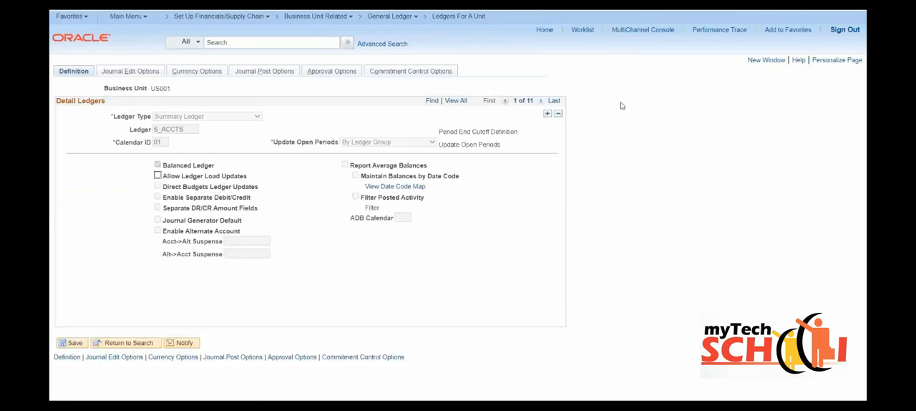
- Find the RECORDING ledger group among the unit's detail ledgers and show its ChartField Combo Edit settings under Journal Edit Options
click(431, 102)
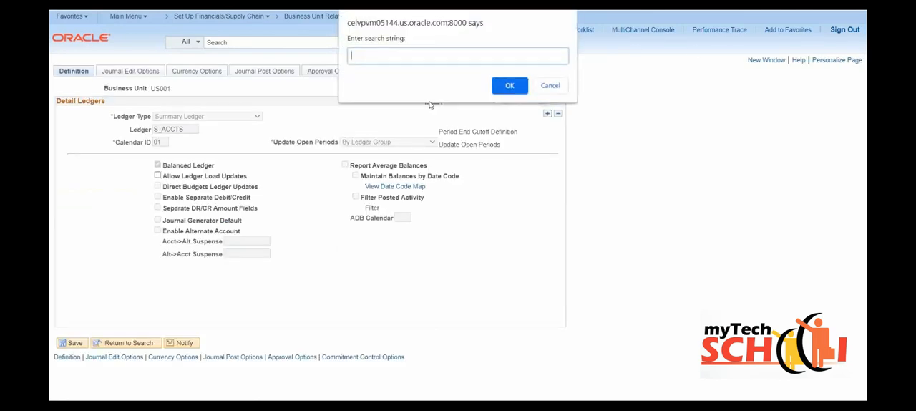
text(RECORD)
key(Return)
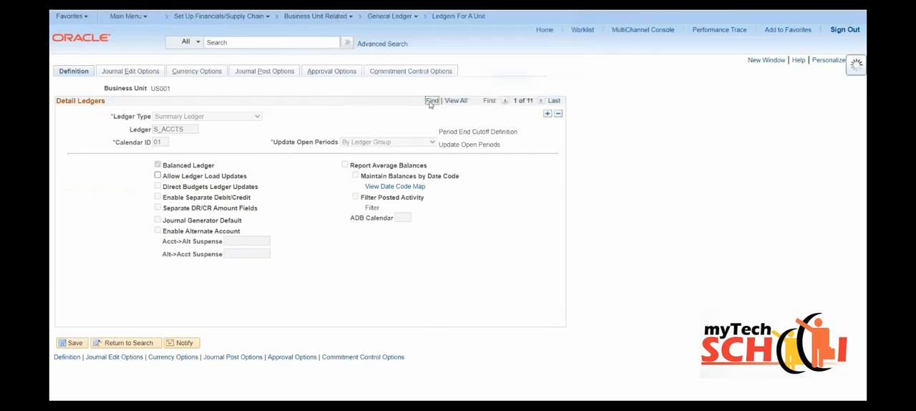
click(130, 73)
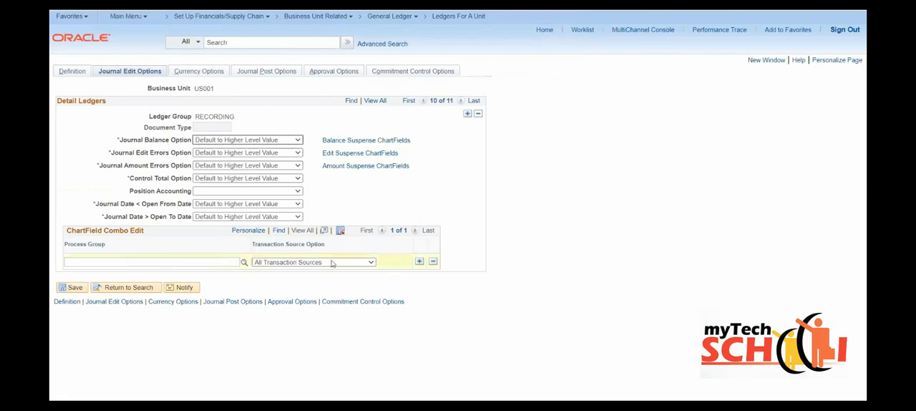
drag(69, 232, 145, 230)
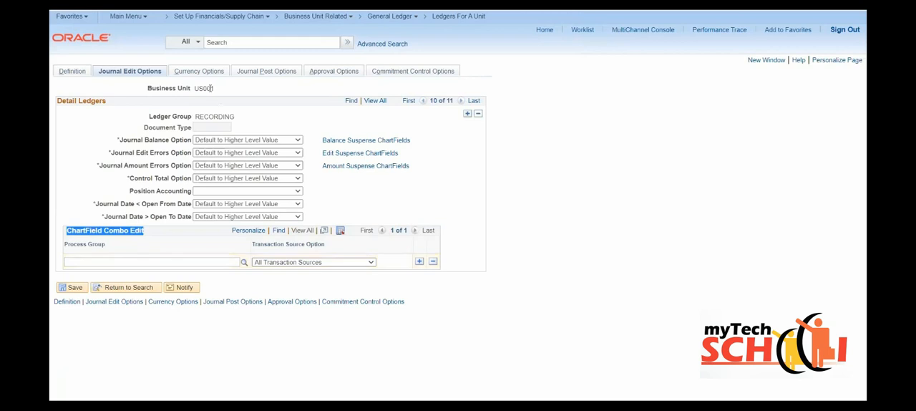
drag(215, 87, 191, 88)
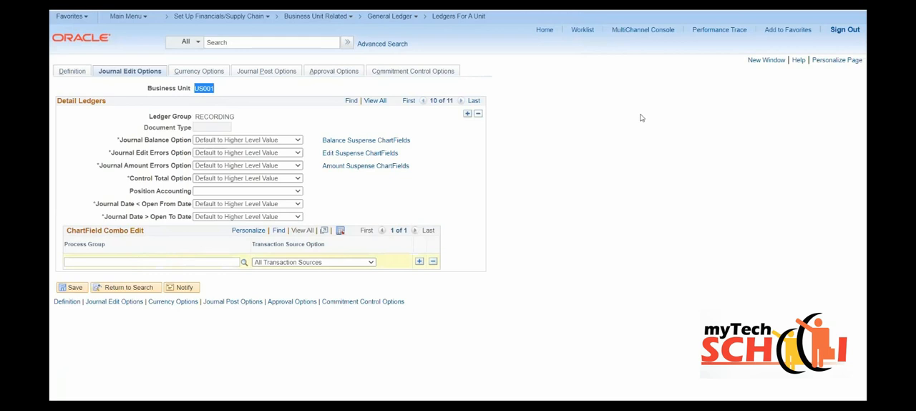
- Open the General Ledger Create/Update Journal Entries page in a new window
click(758, 62)
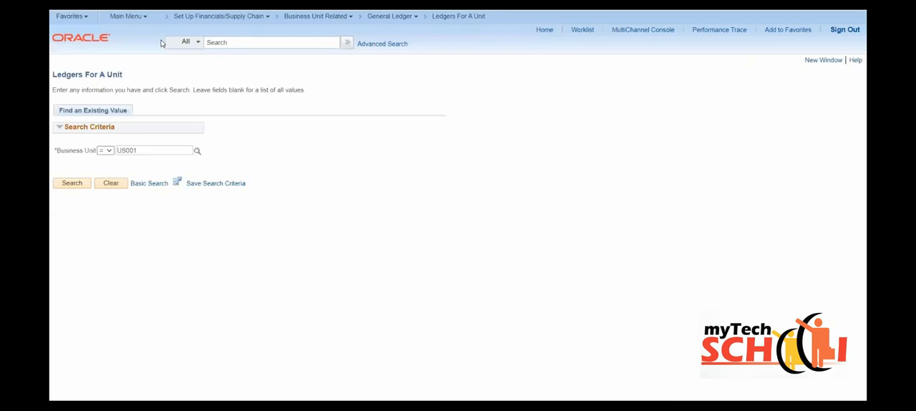
click(114, 17)
scroll(162, 267, down, 3)
scroll(165, 283, down, 4)
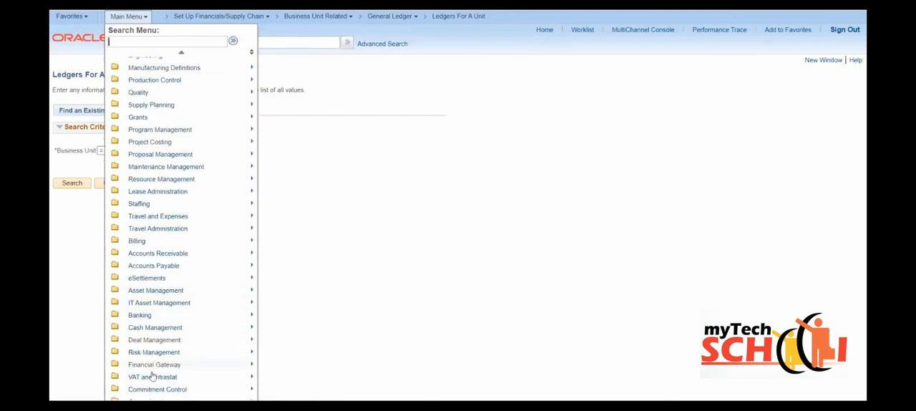
scroll(154, 372, down, 3)
click(162, 346)
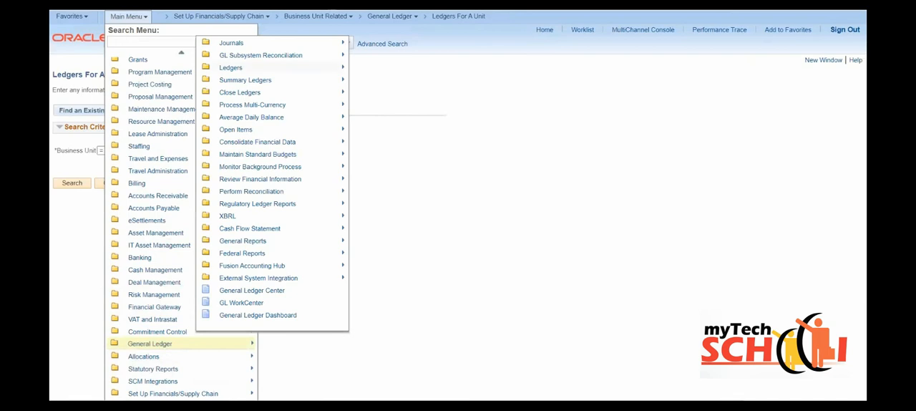
mouse_move(244, 45)
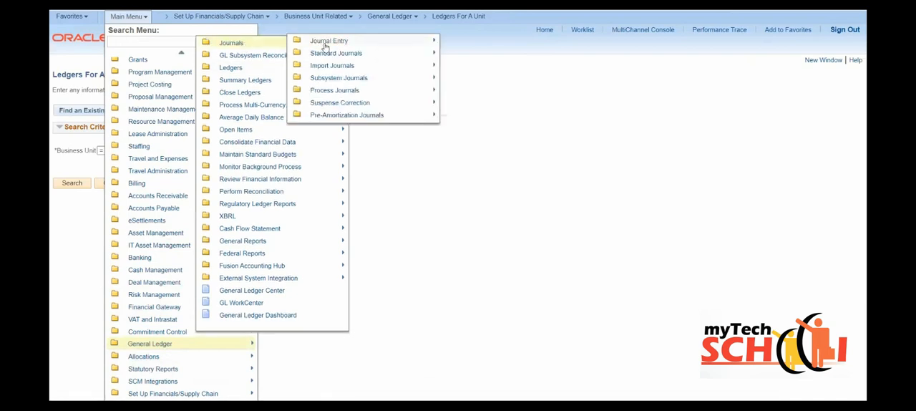
mouse_move(328, 46)
click(412, 40)
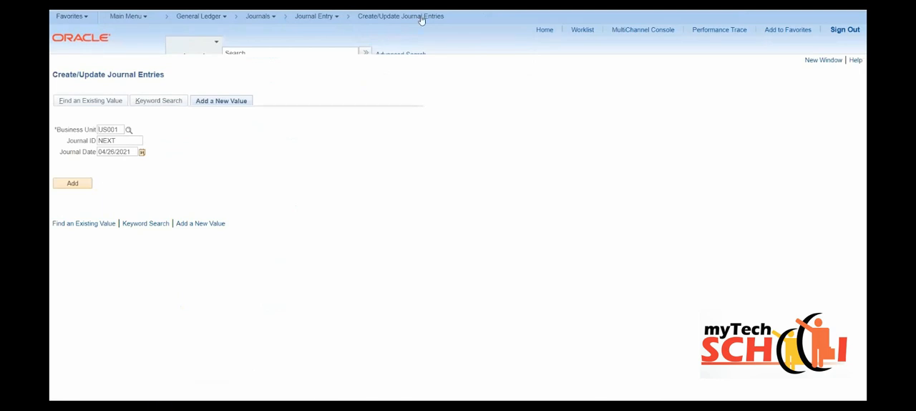
- Add a new US001 journal dated 04/26/2021 and enter line 1 with amount 5, account 682000 and department 10000
click(82, 184)
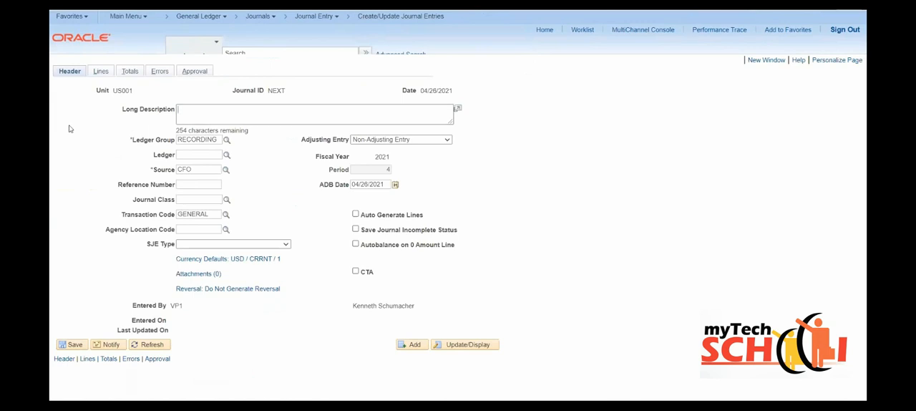
click(99, 73)
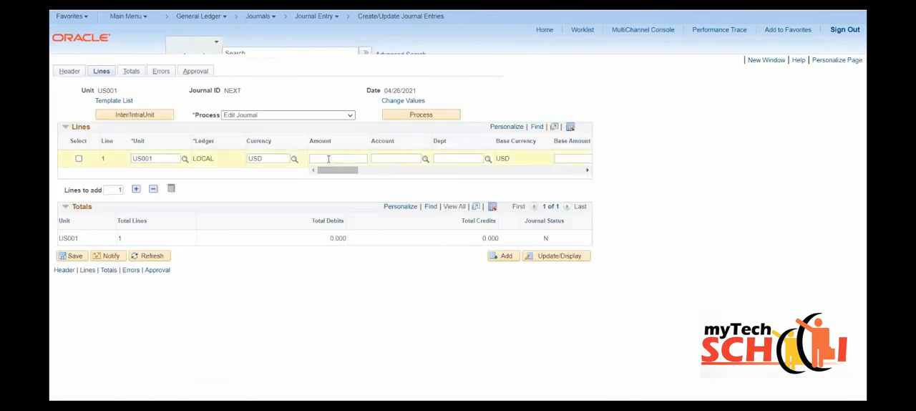
click(350, 158)
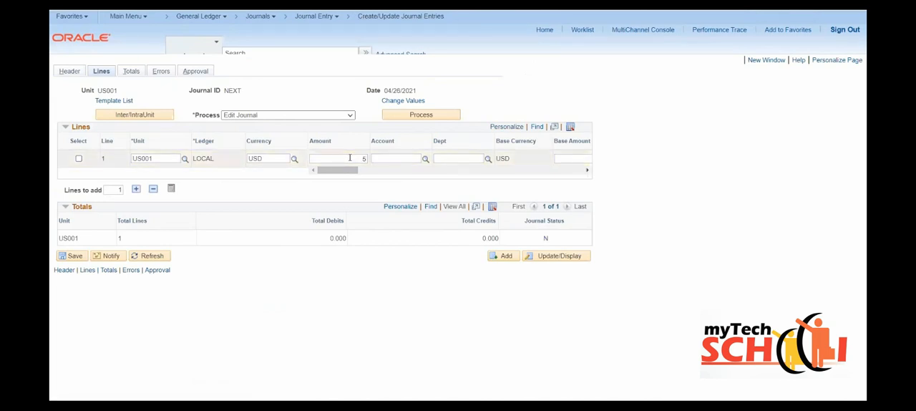
key(Tab)
text(10000)
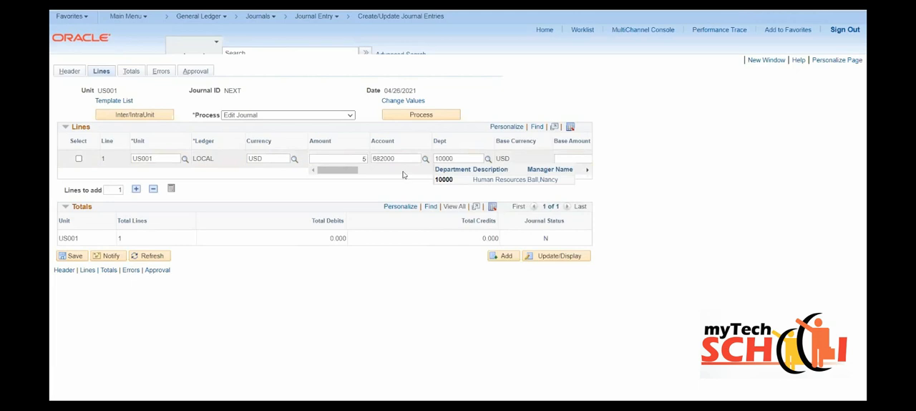
click(445, 179)
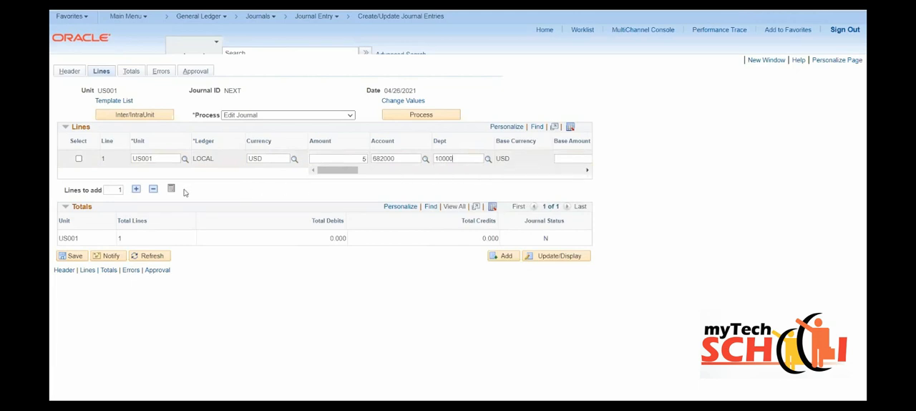
- Add a second journal line with amount 7.00 and account 650000, leaving its department blank
click(135, 188)
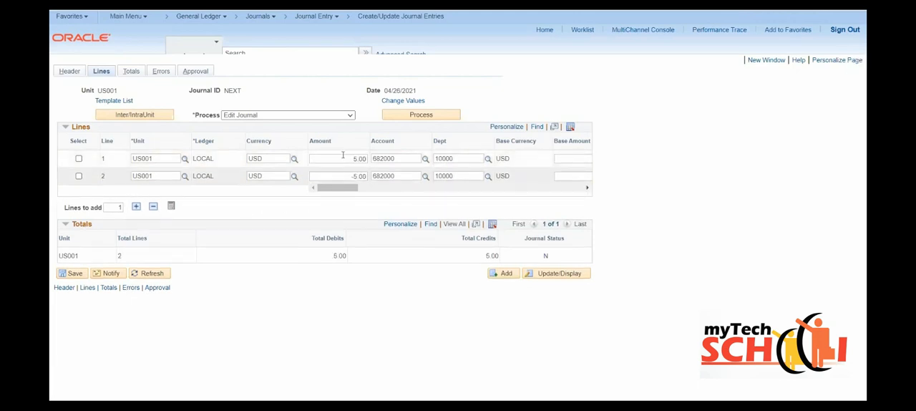
drag(350, 176, 353, 176)
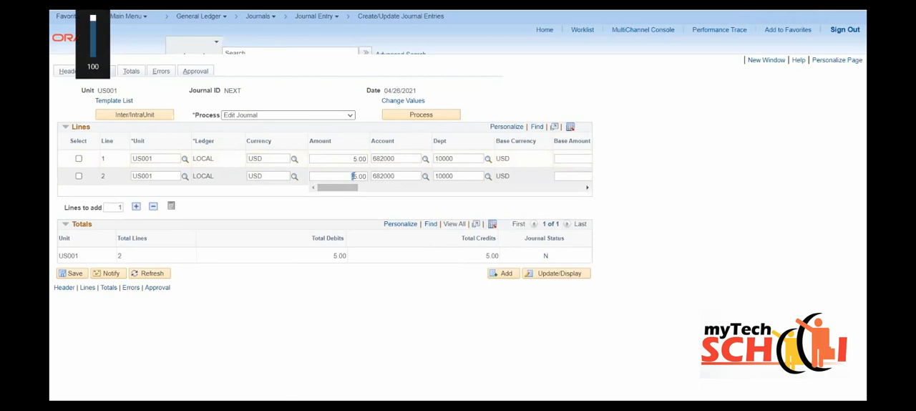
click(418, 176)
text(6)
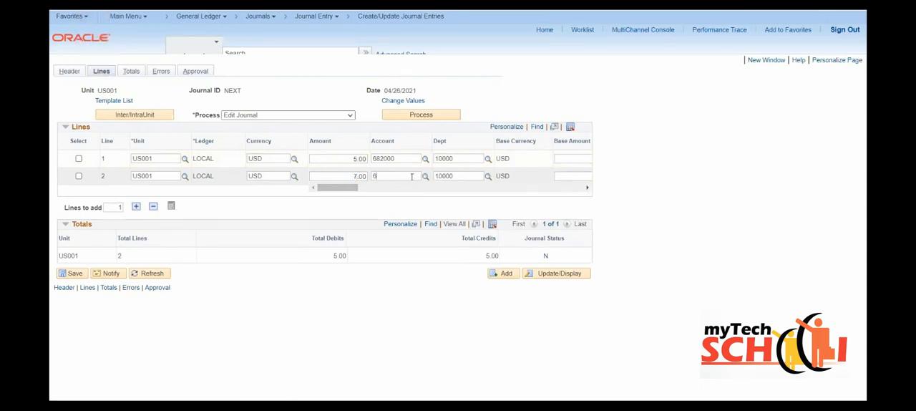
text(500000)
key(BackSpace)
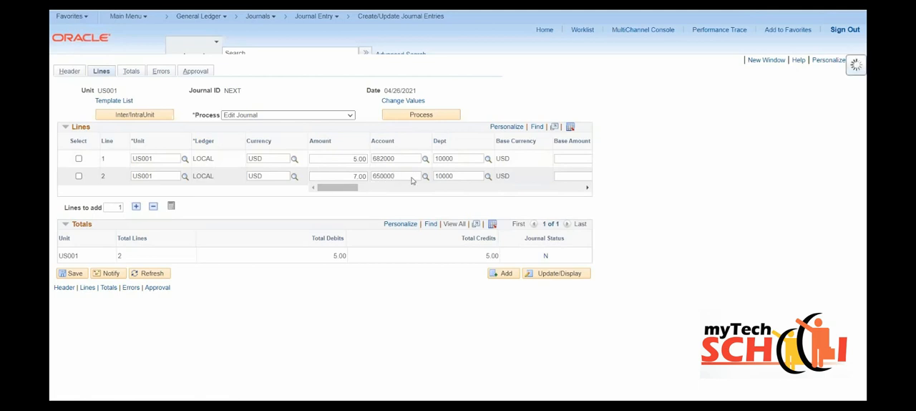
key(Tab)
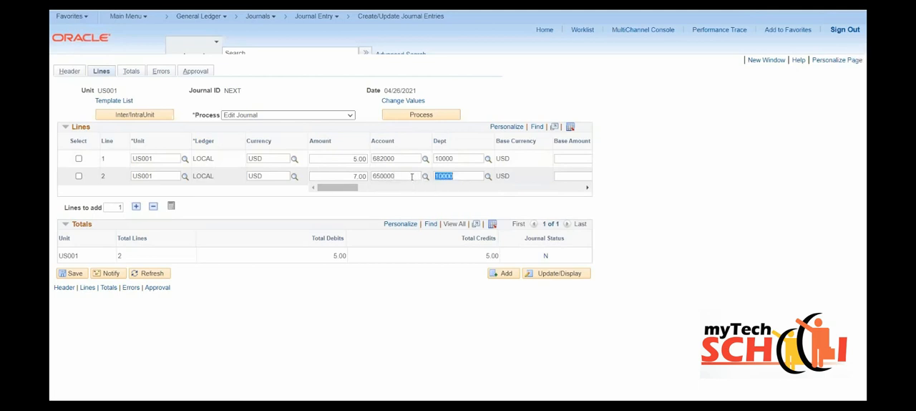
key(BackSpace)
- Add a third, balancing journal line of -12.00 and set its account to 100000 (Petty Cash)
click(135, 206)
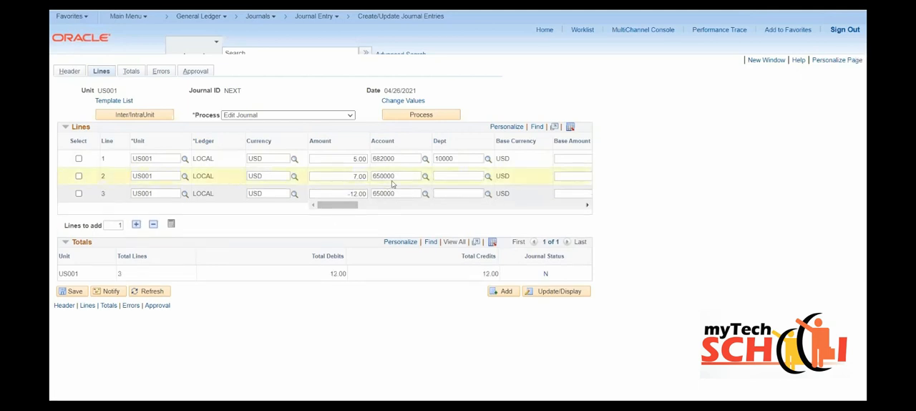
drag(408, 193, 369, 194)
text(100000)
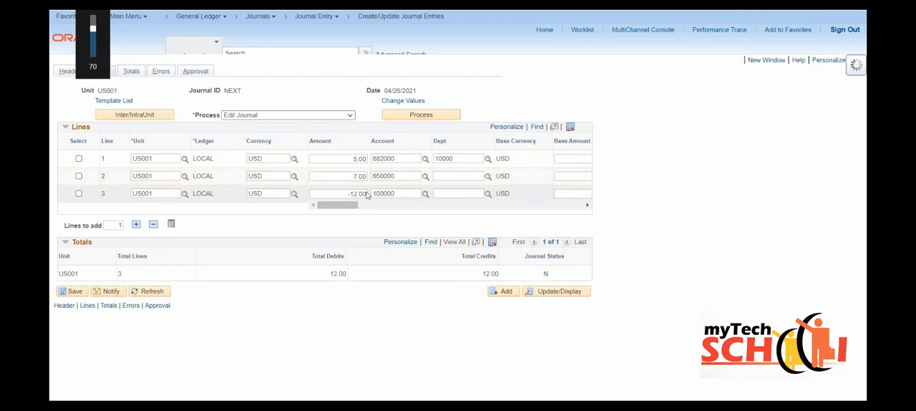
click(390, 217)
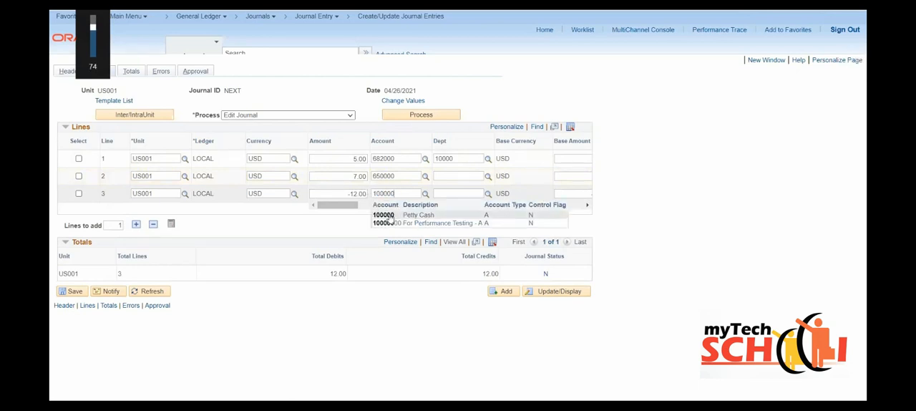
- Save the three-line journal and run the Edit Journal process on it
click(73, 292)
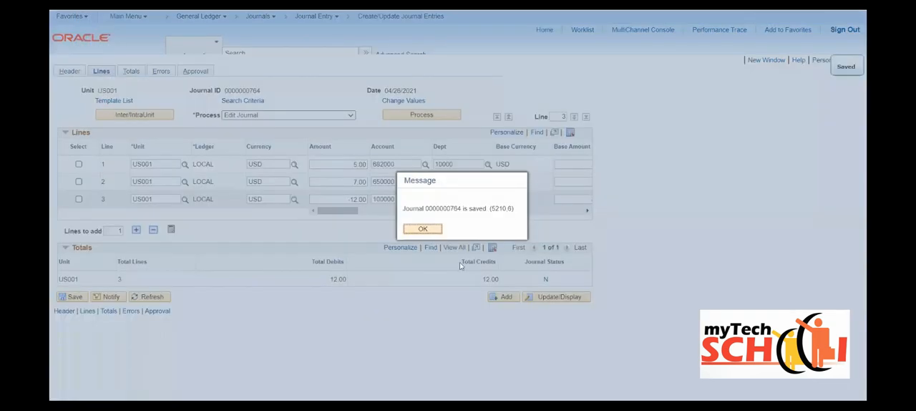
click(428, 229)
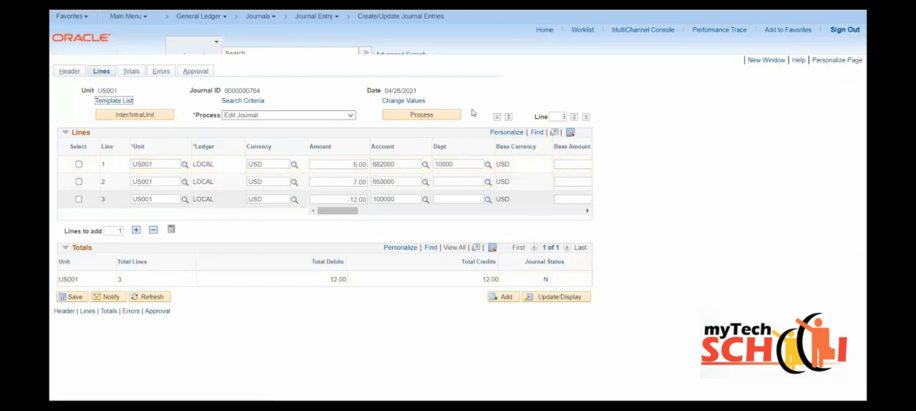
click(440, 115)
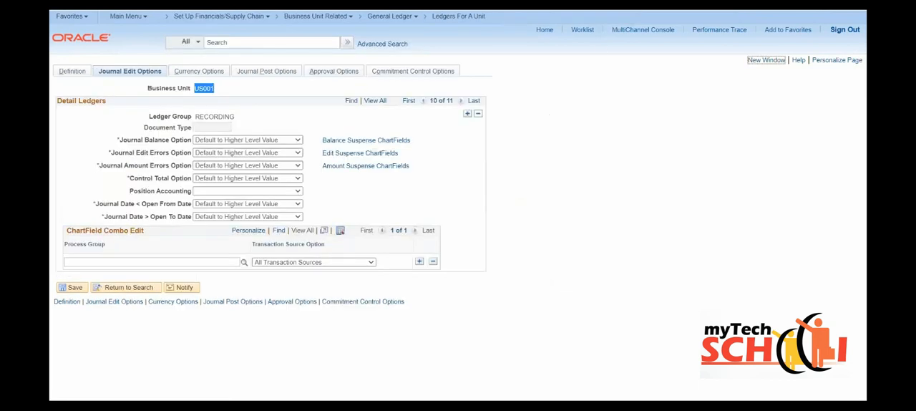
- Assign process group 682_11_G under ChartField Combo Edit for US001's RECORDING ledger group and save the page
click(171, 262)
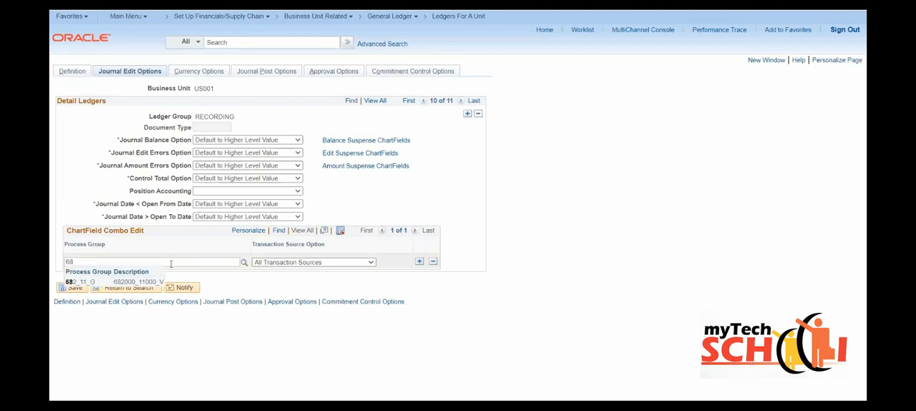
click(79, 285)
click(89, 283)
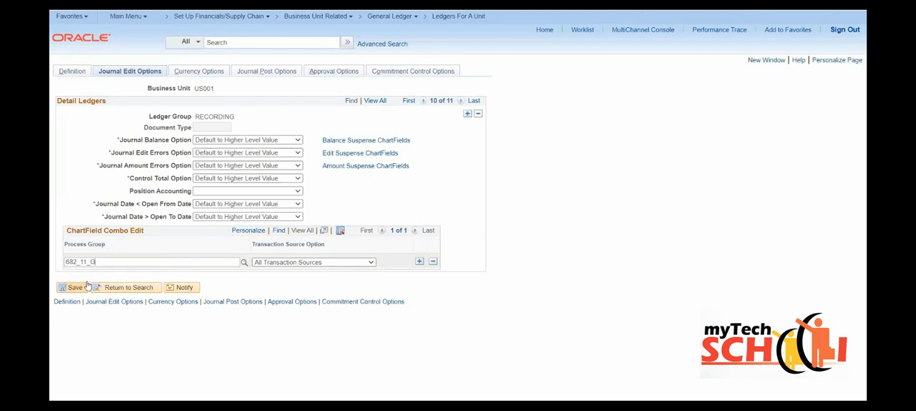
click(74, 287)
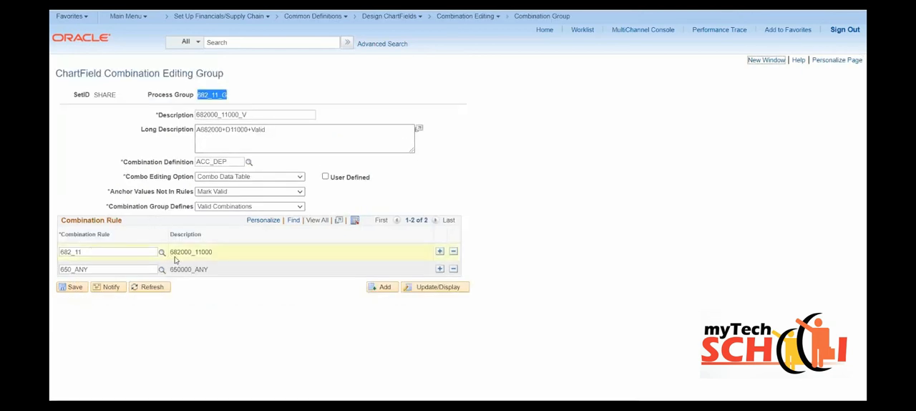
- Review the account and department combinations described for rules 682_11 and 650_ANY in the combination group
drag(171, 252, 210, 251)
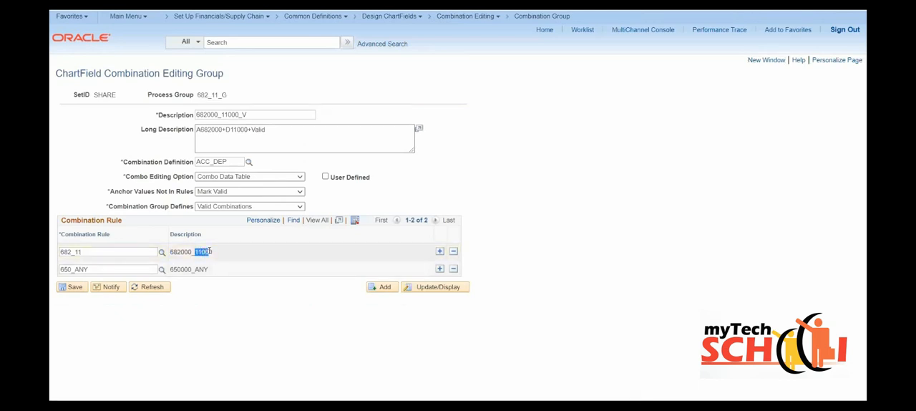
click(170, 272)
drag(171, 269, 205, 268)
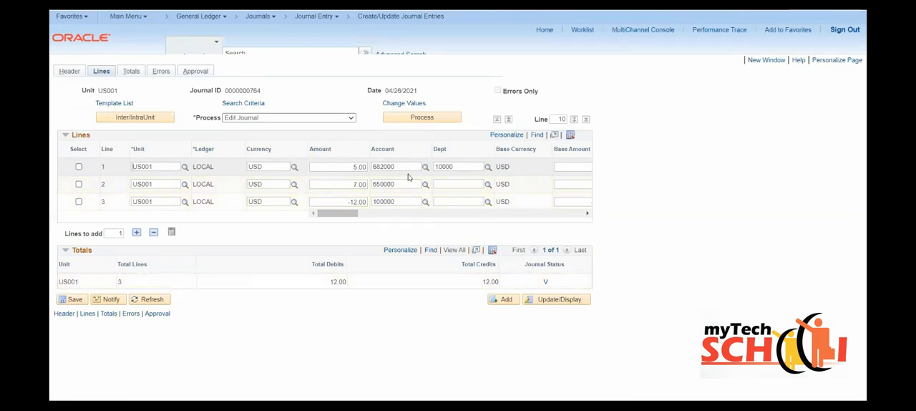
- Change the journal's line 1 amount to 6.00 and line 3 to -13.00, and save and run Edit Journal again
click(354, 184)
click(353, 202)
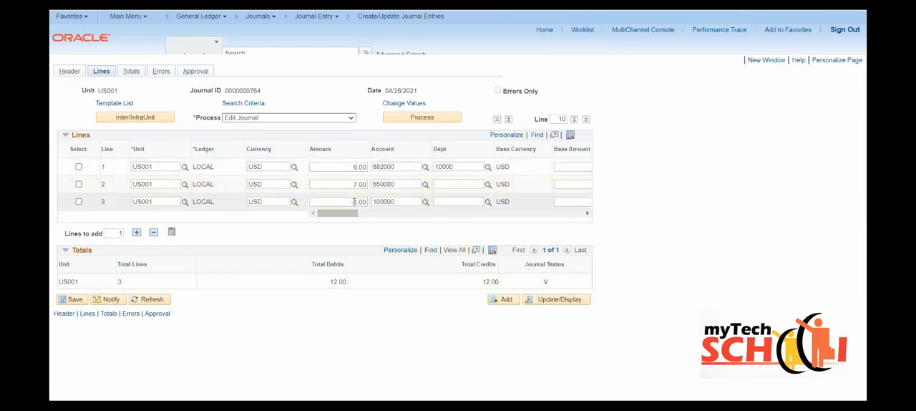
click(73, 300)
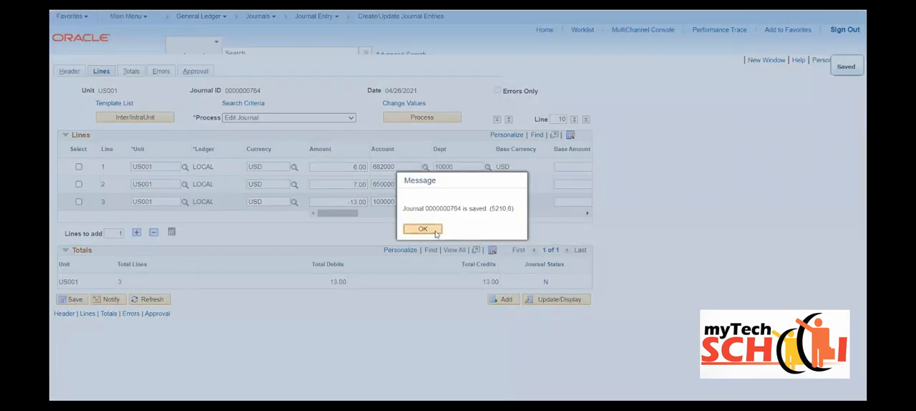
click(428, 230)
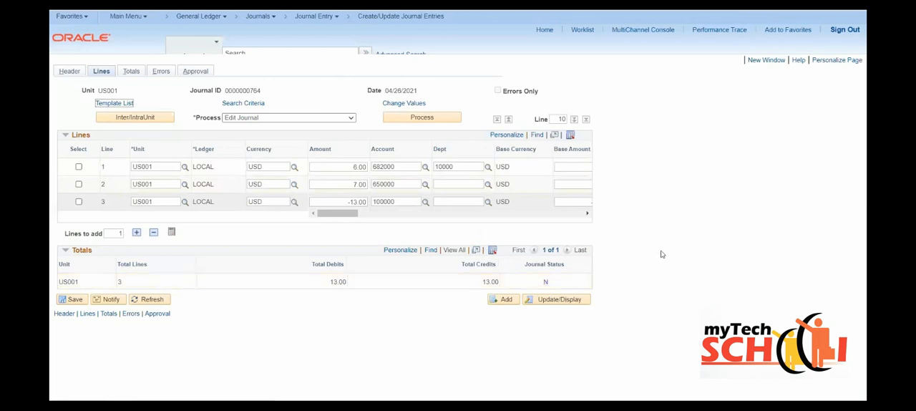
click(402, 118)
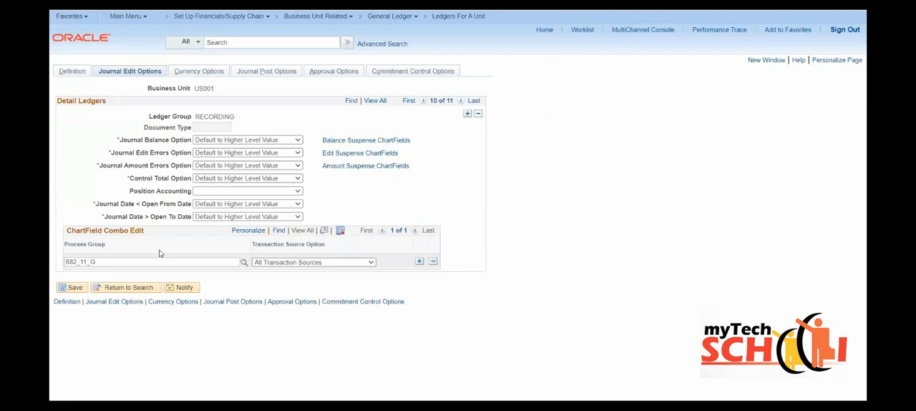
- Save the US001 ledger settings again and open the Combination Editing page Build Combination Data in a new window
click(74, 288)
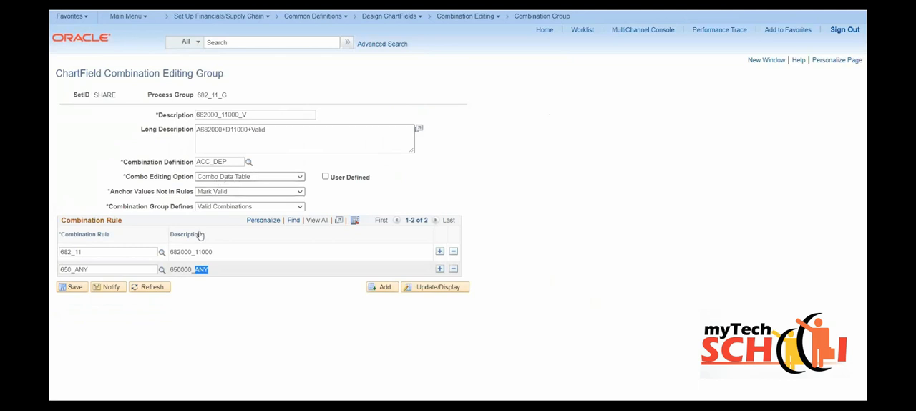
click(761, 63)
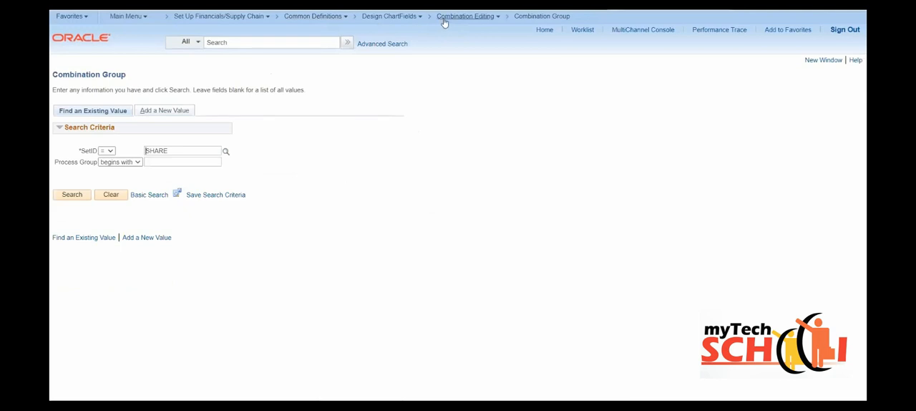
click(451, 21)
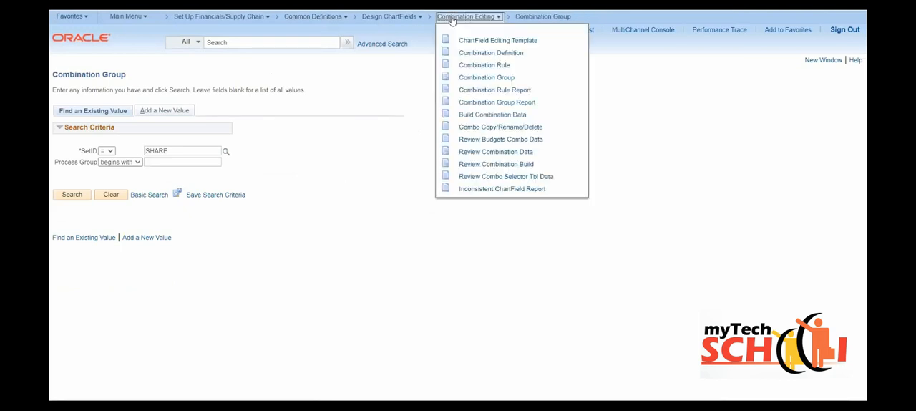
click(486, 115)
- Add a new Build Combination Data run control with the ID 682_11
click(175, 149)
text(682_11)
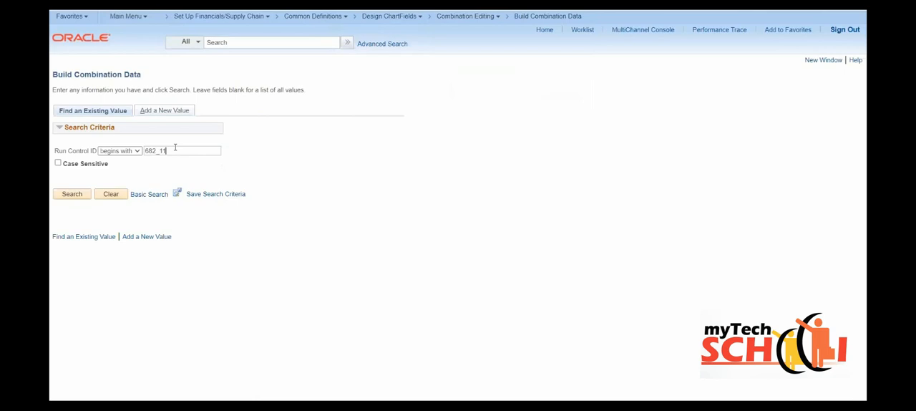
click(163, 111)
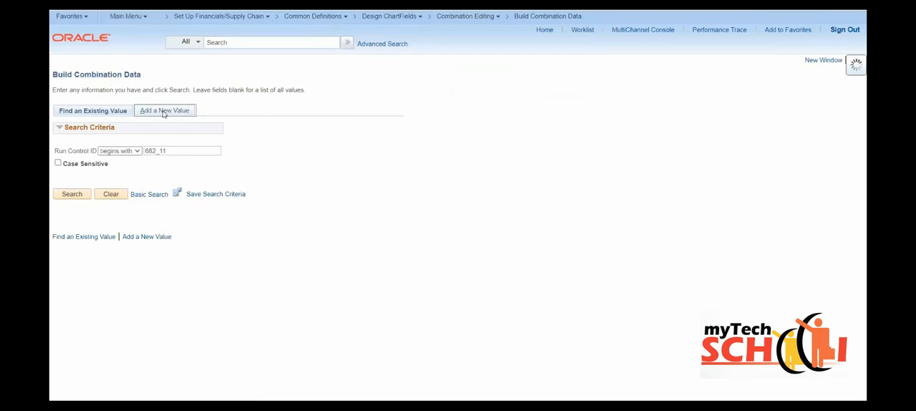
click(69, 163)
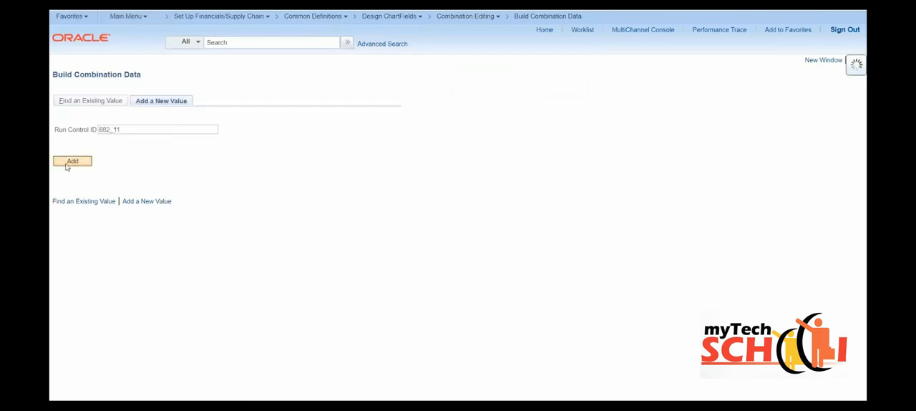
- Configure the build request with process frequency Always and ledger group RECORDING, and enable Use Wildcard in Combination
click(114, 175)
click(111, 206)
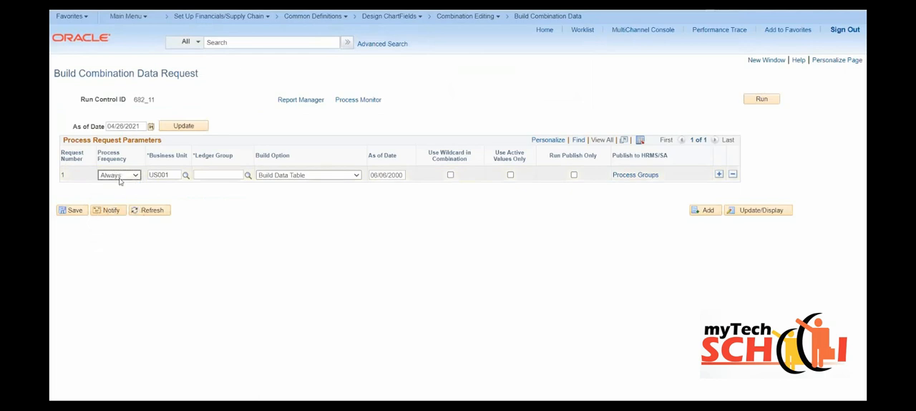
click(199, 175)
text(RECORDING)
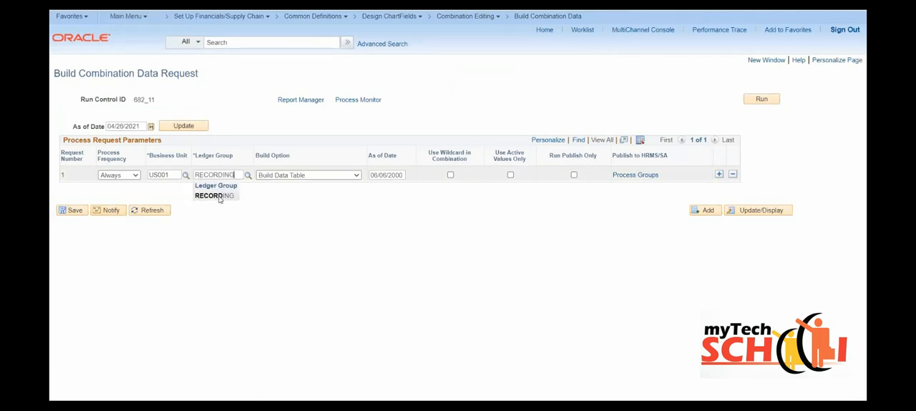
click(218, 197)
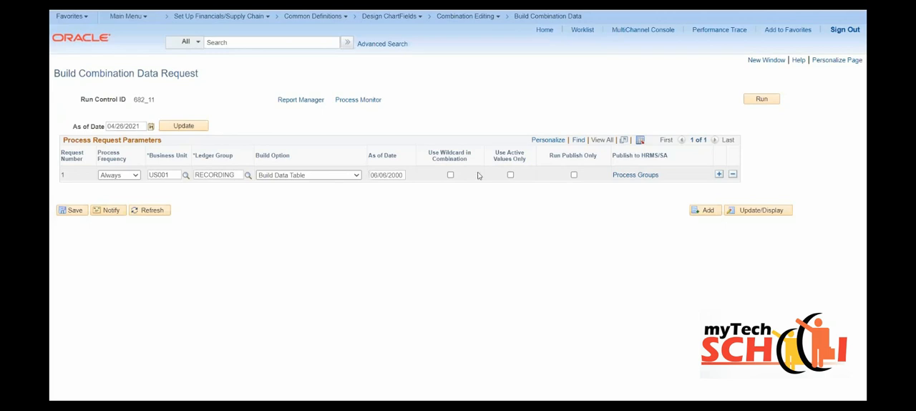
click(450, 174)
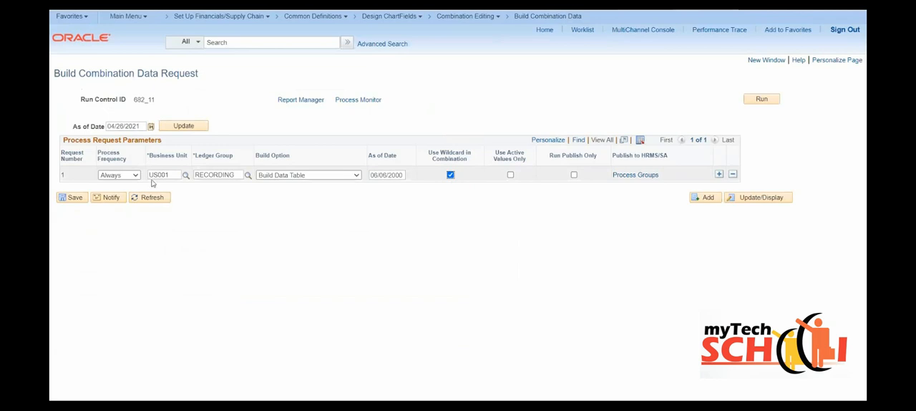
- Save the build request for US001 and RECORDING and run the combination build process
click(76, 198)
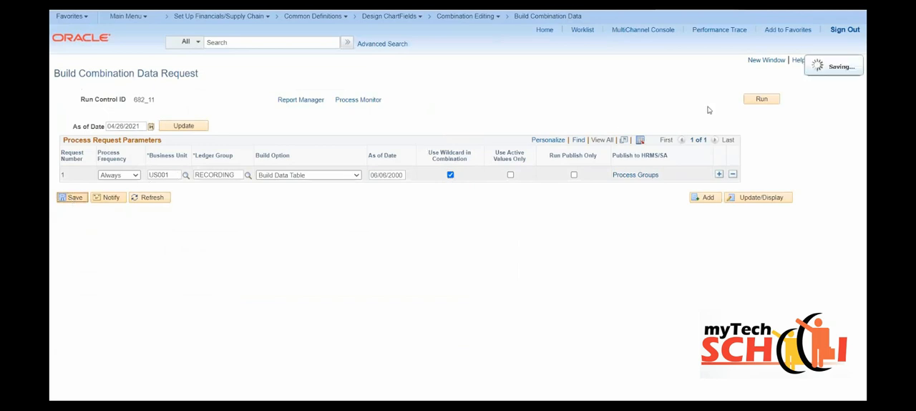
click(770, 99)
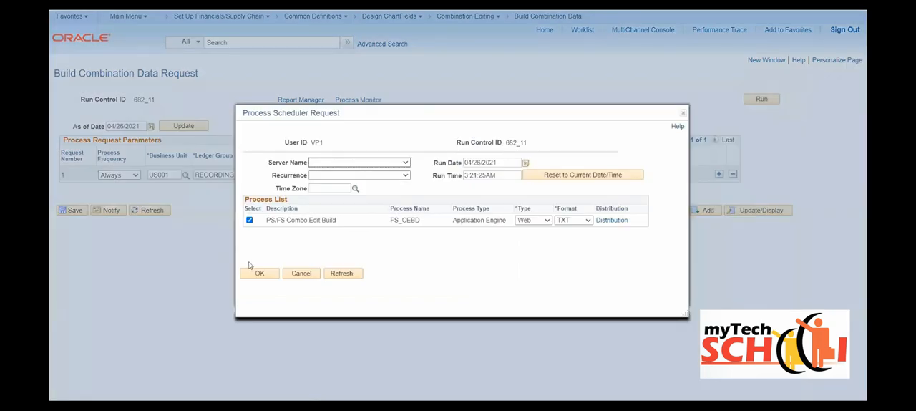
click(258, 275)
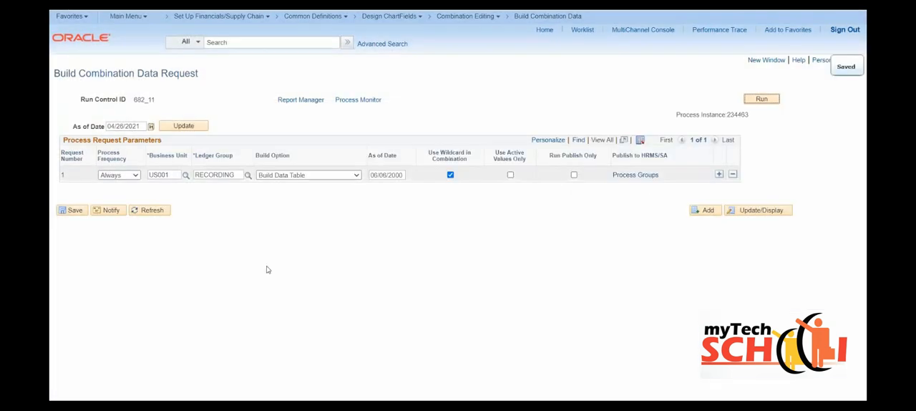
- Open the Combination Editing page Review Combination Data in a new window
click(759, 63)
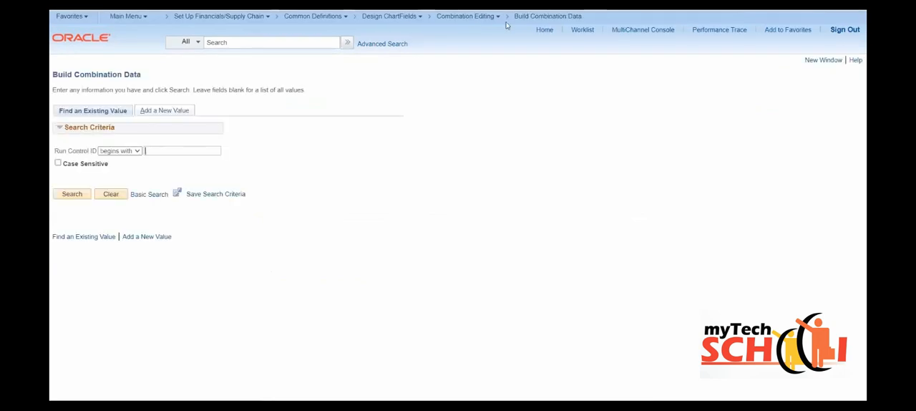
mouse_move(479, 17)
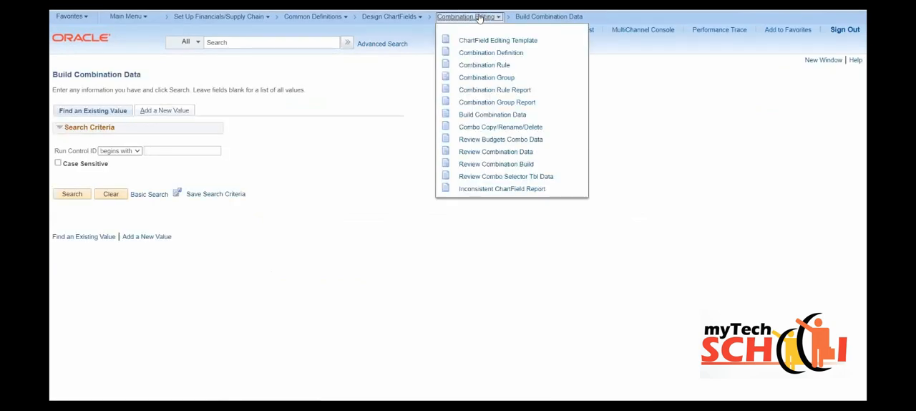
click(498, 152)
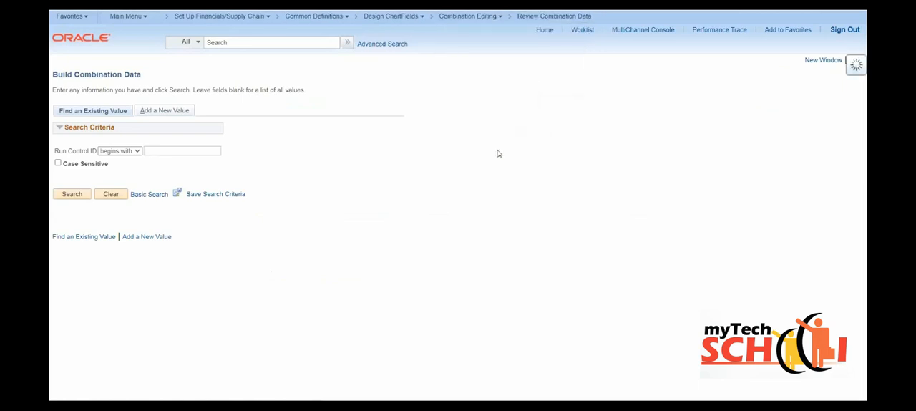
- Search the combination data of group 682_11_G with rule 650_ANY and check the build in Process Monitor
click(152, 100)
text(AC)
key(BackSpace)
key(BackSpace)
key(BackSpace)
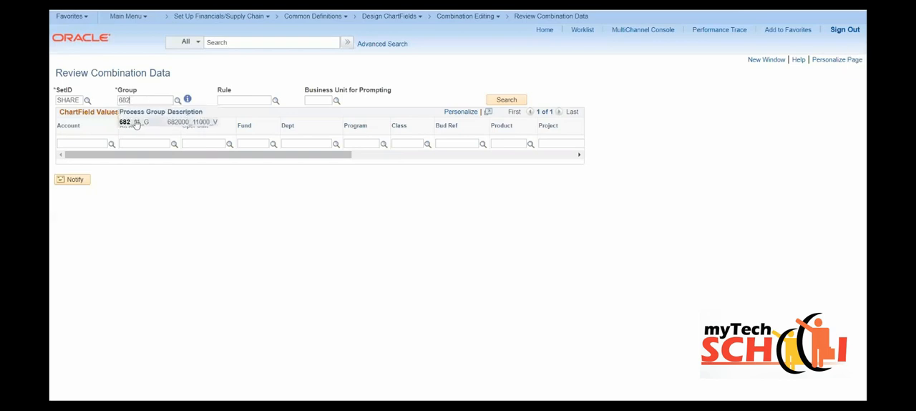
click(136, 123)
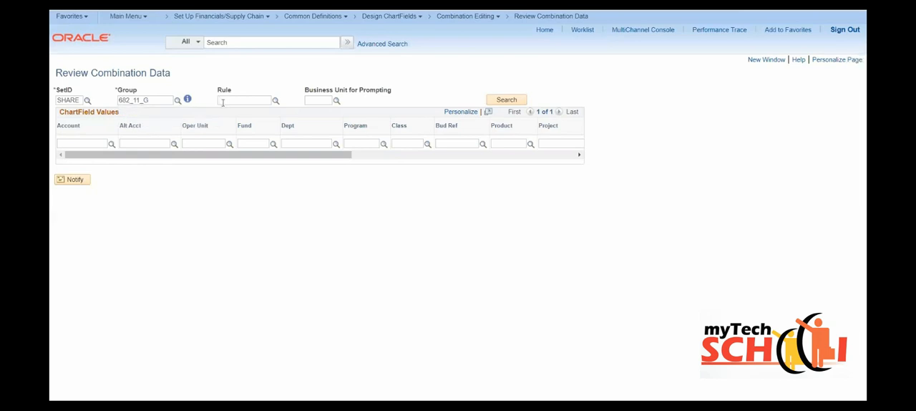
click(276, 101)
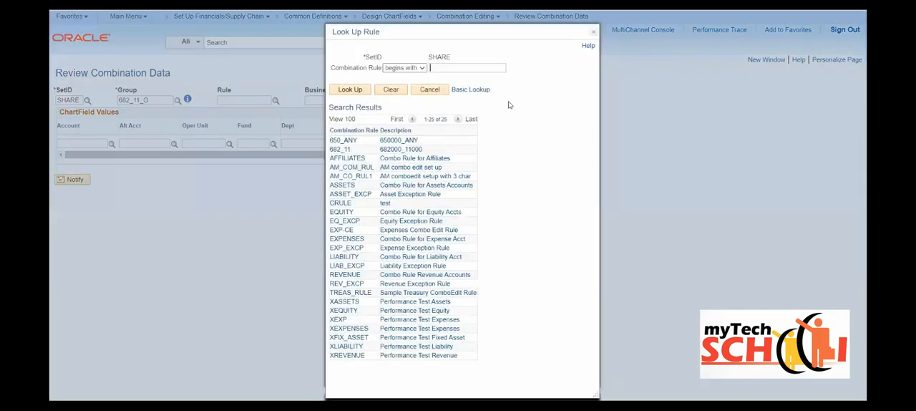
click(341, 140)
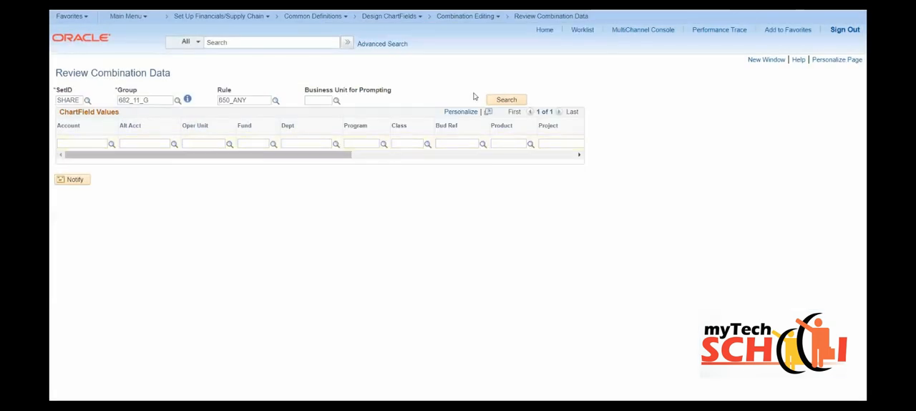
click(492, 100)
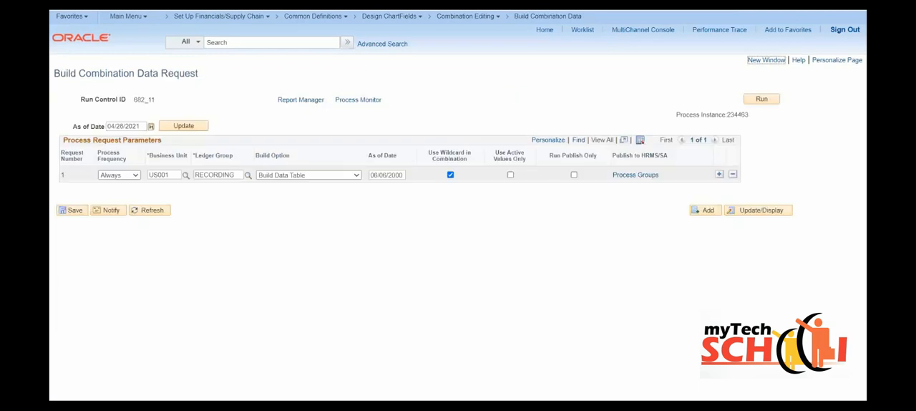
click(358, 100)
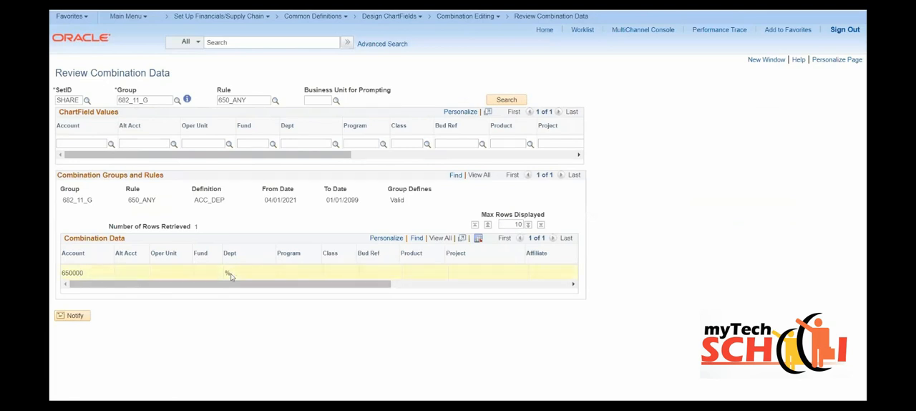
- Search the combination data of group 682_11_G with rule 682_11 and examine what the group defines
drag(250, 96, 213, 105)
text(68)
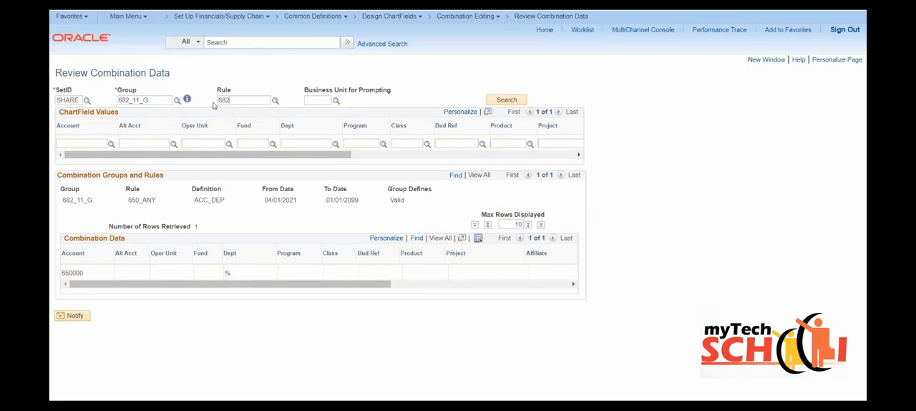
text(2)
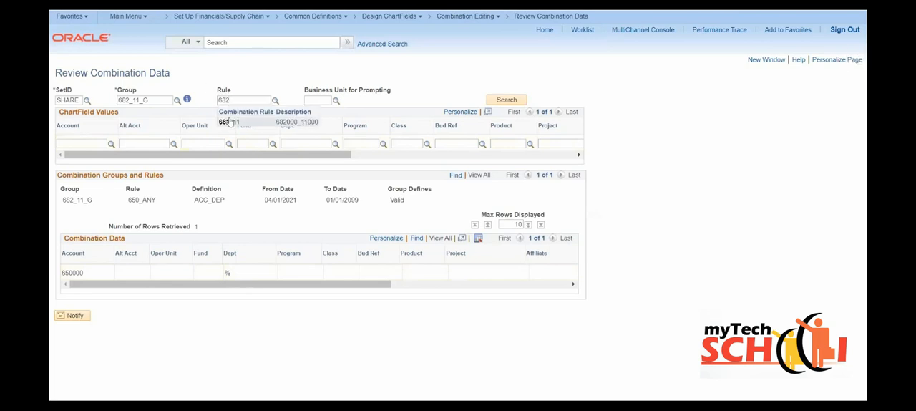
click(229, 123)
click(502, 100)
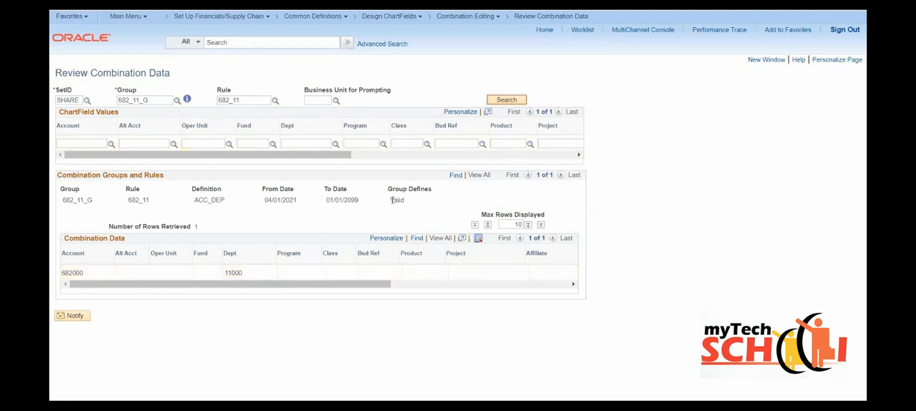
drag(390, 200, 402, 200)
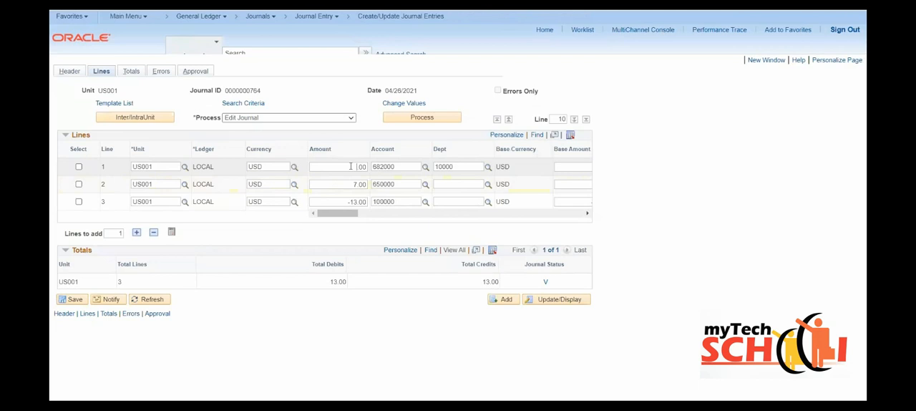
- Change the journal's line 3 amount to -15.00, save the journal and run Edit Journal
click(356, 202)
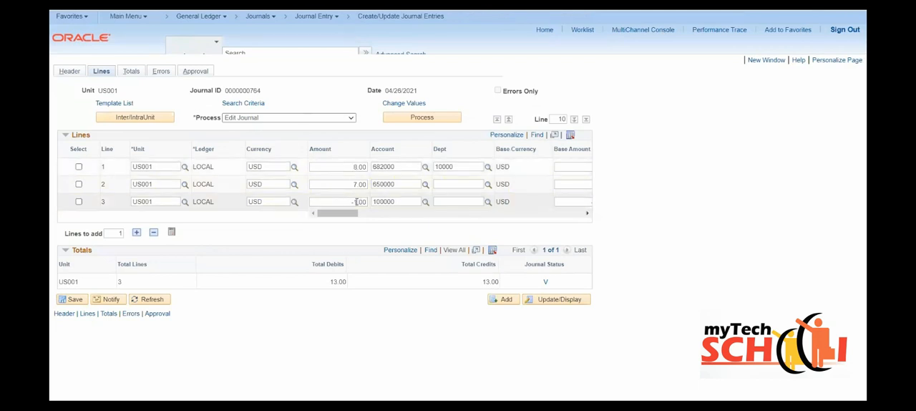
click(72, 299)
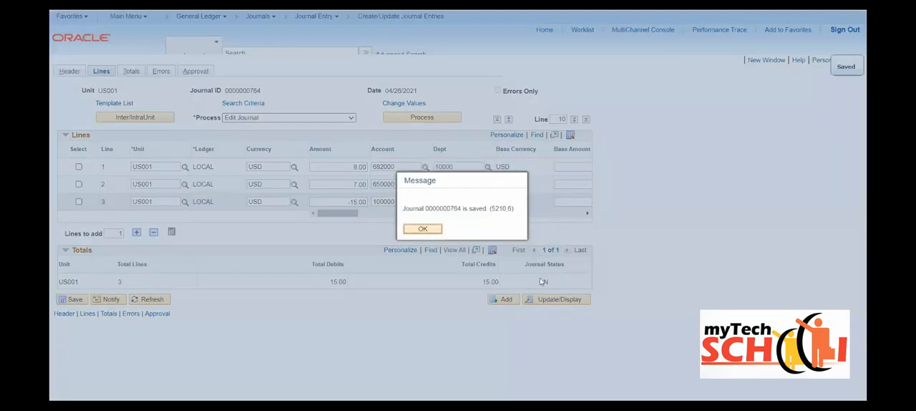
click(421, 229)
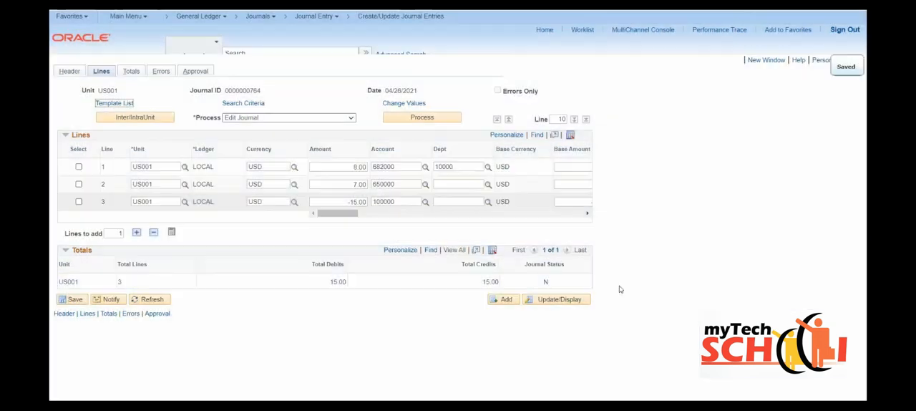
click(415, 120)
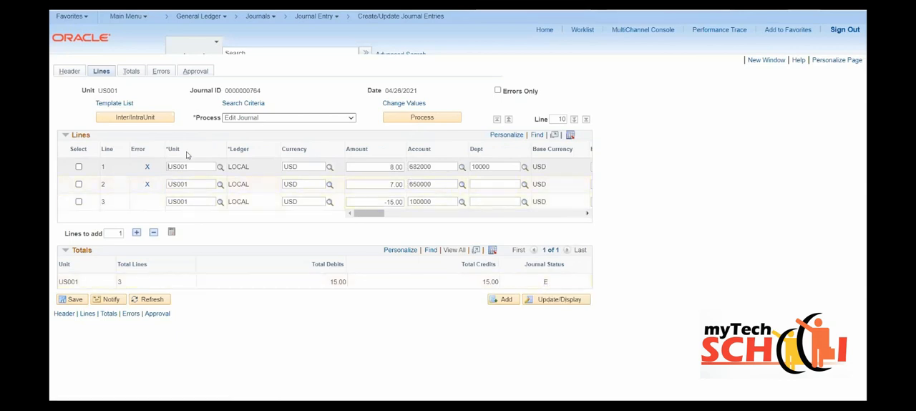
- Examine the journal's line errors and the combination group they refer to, and return to the journal lines
click(161, 72)
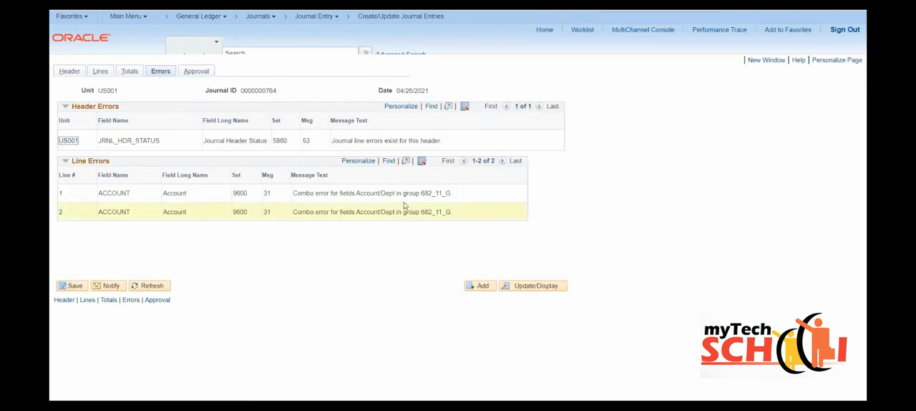
drag(421, 193, 446, 192)
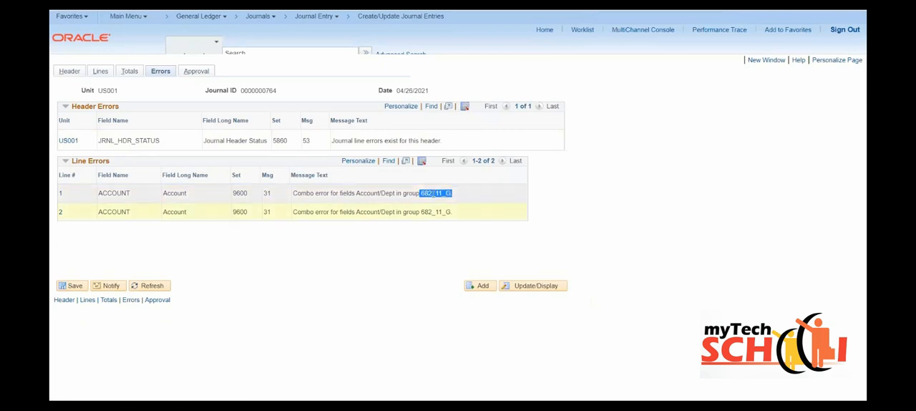
drag(422, 211, 450, 211)
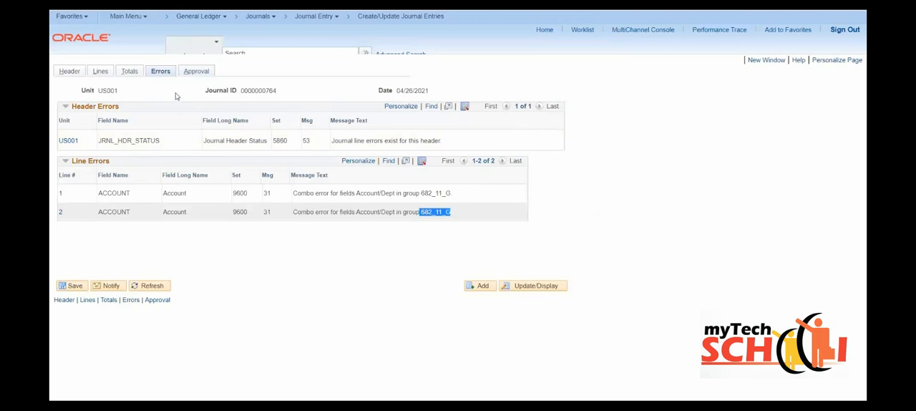
click(102, 72)
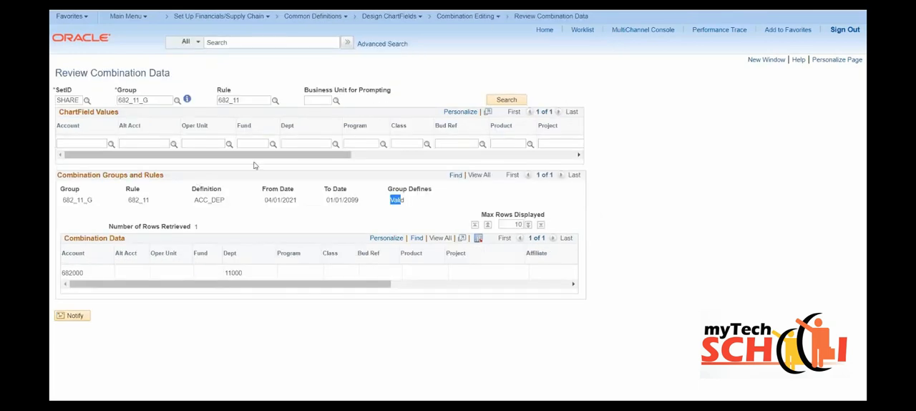
- Open the Ledgers For A Unit settings of business unit BUY01 in a new window
click(313, 101)
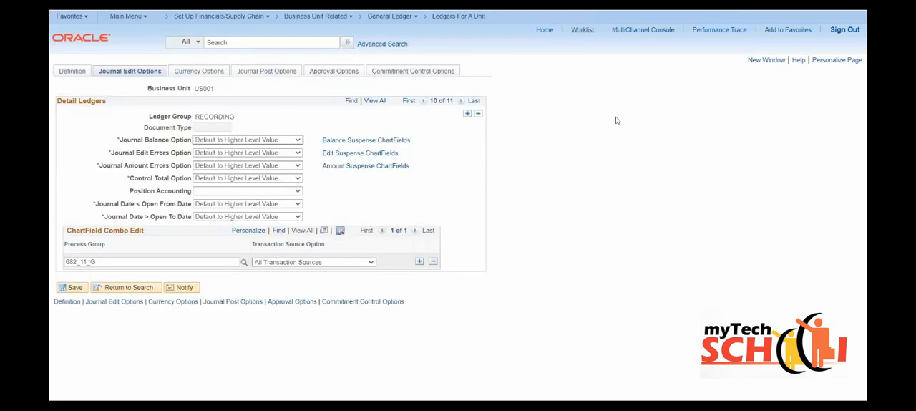
click(759, 63)
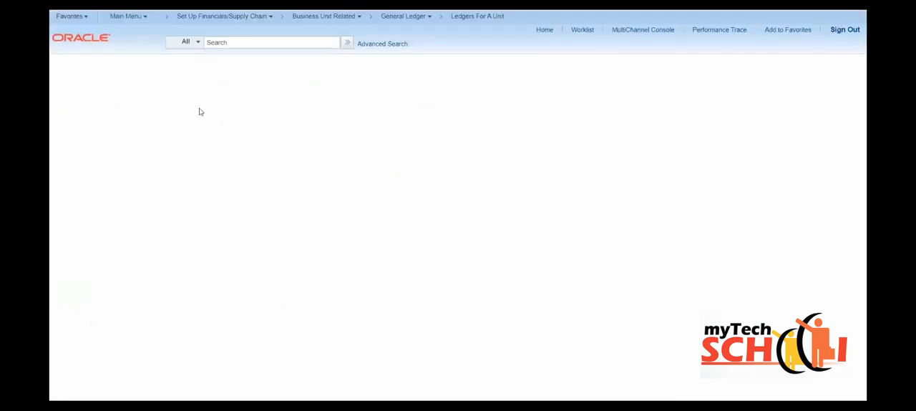
drag(145, 149, 107, 148)
text(BUY01)
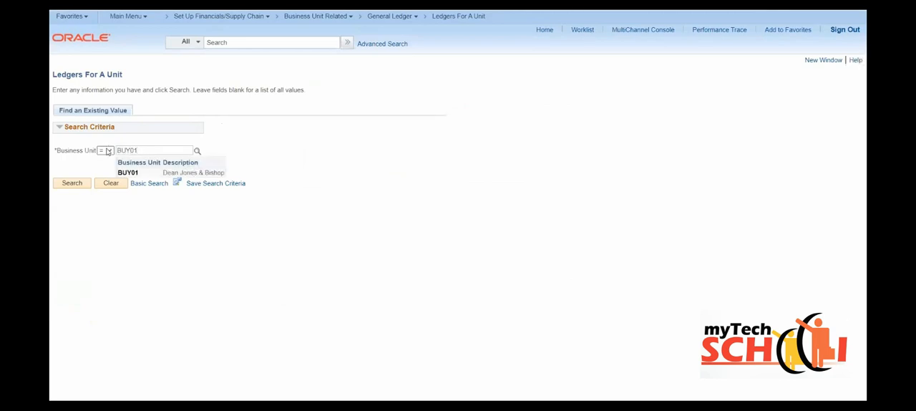
click(72, 184)
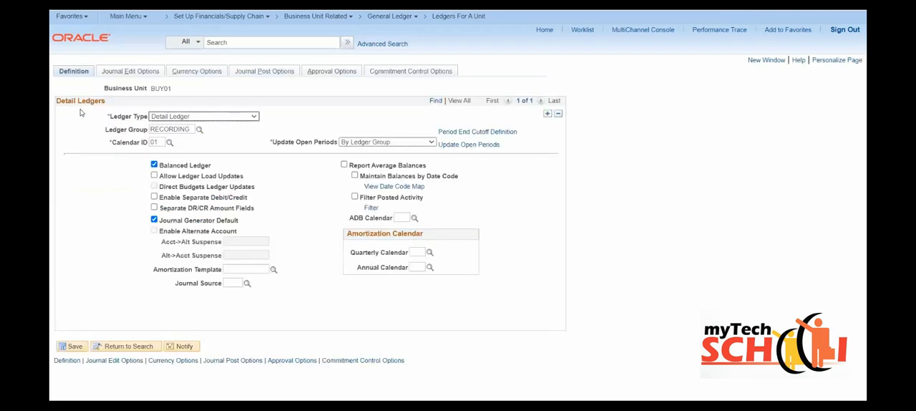
- Assign process group 682_11_G to BUY01's RECORDING ledger as its ChartField combo edit and save the ledger settings
click(113, 71)
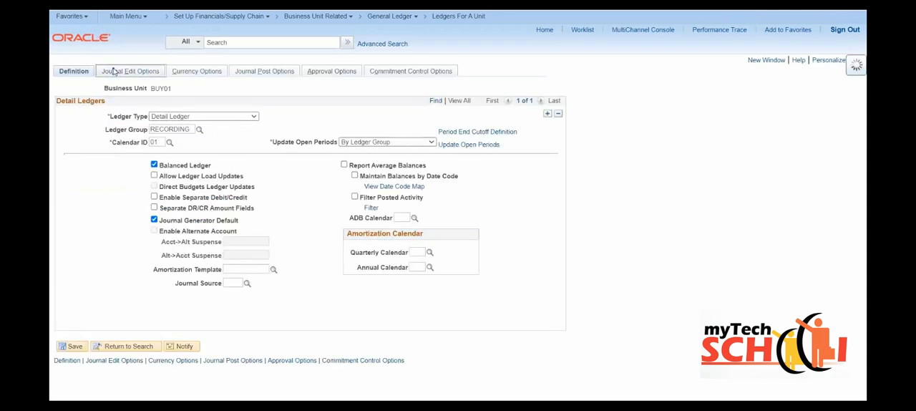
click(136, 261)
text(682_11)
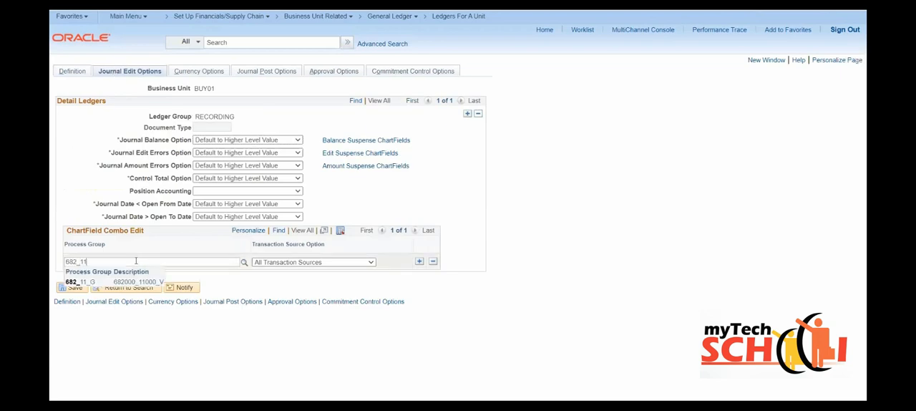
click(83, 281)
click(70, 288)
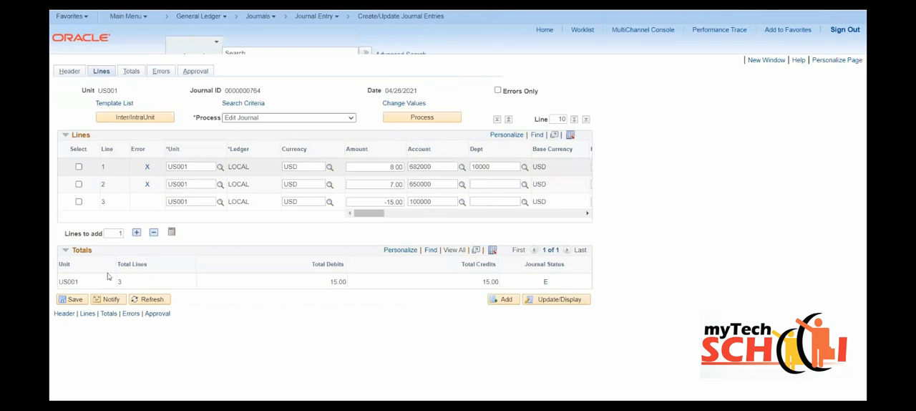
- Add a new journal entry for business unit BUY01 with the journal ID NEXT and date 04/26/2021
click(504, 299)
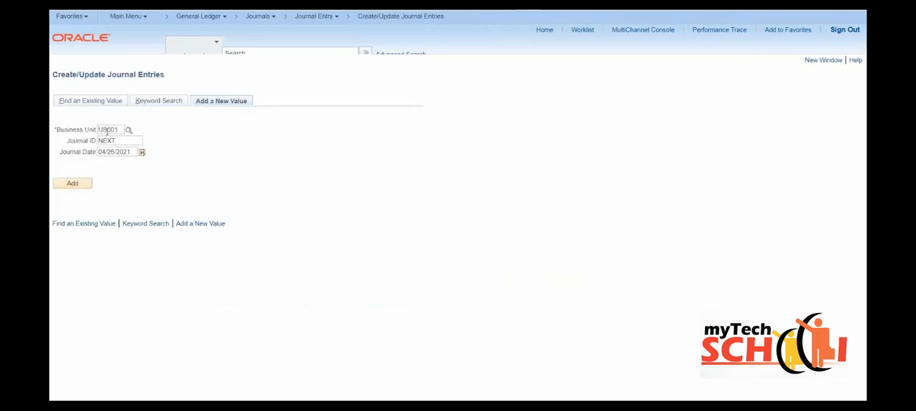
drag(109, 130, 93, 135)
text(BUY)
click(81, 181)
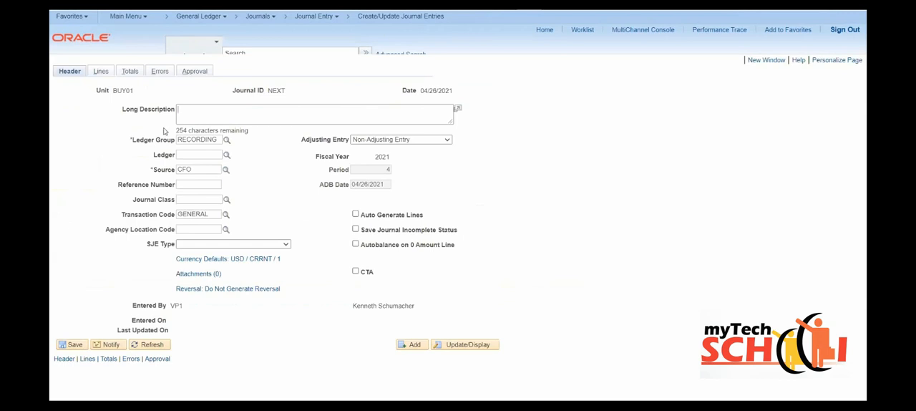
- Enter journal line 1 with amount 2, account 682000 and department 10000, and add a second line
click(104, 74)
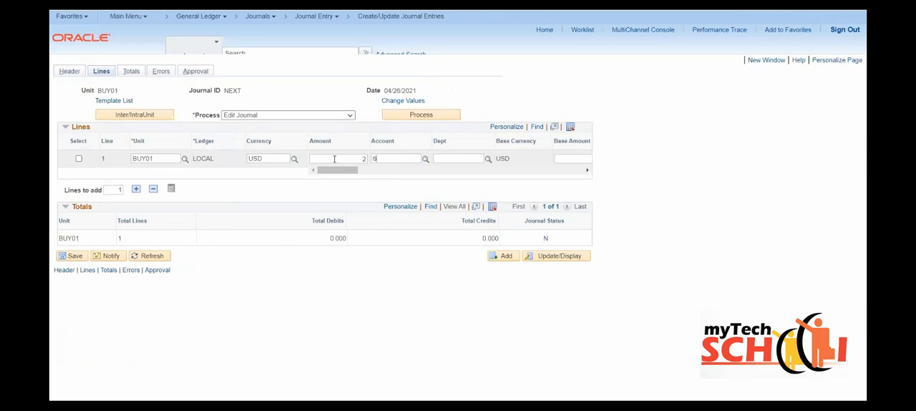
key(Tab)
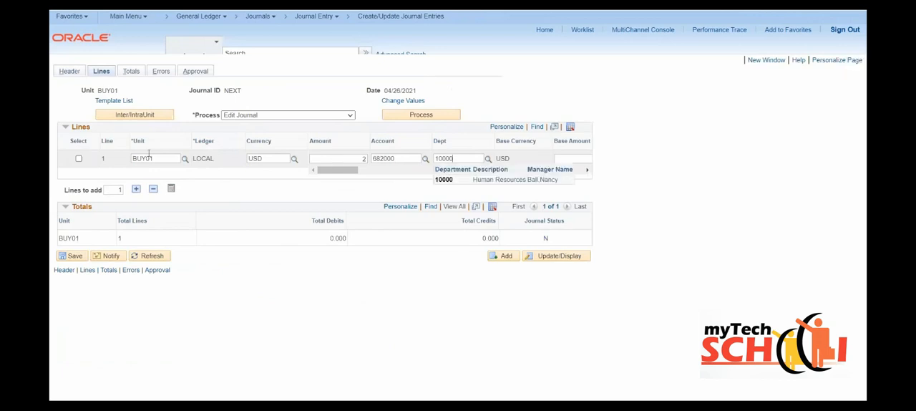
click(137, 189)
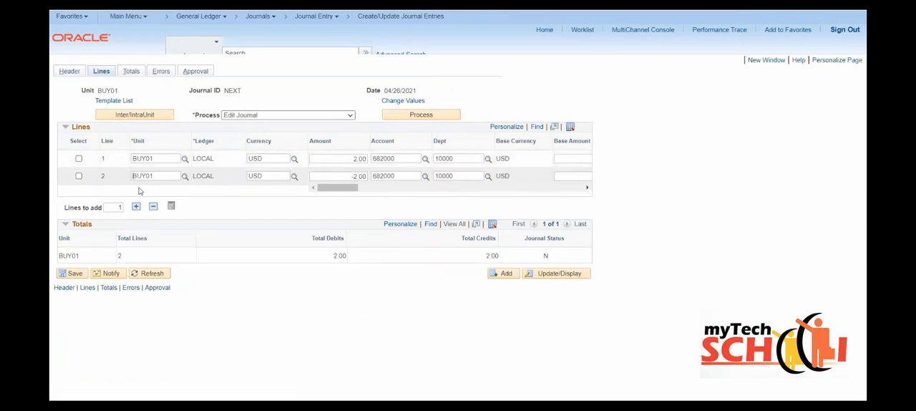
- Set line 2 to account 650000, a blank department and amount 3, adding a third journal line as well
drag(382, 175, 373, 176)
text(650)
key(Tab)
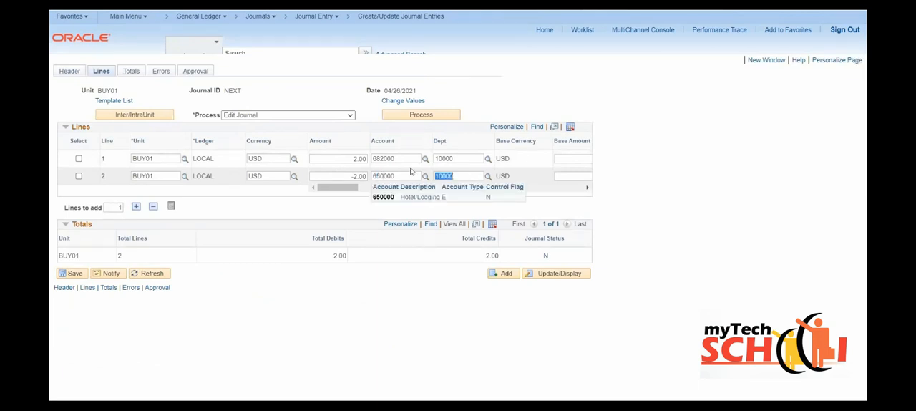
key(BackSpace)
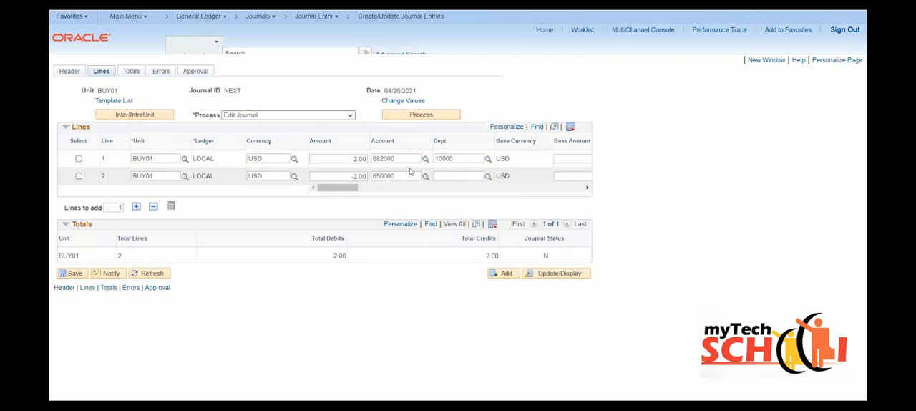
click(137, 207)
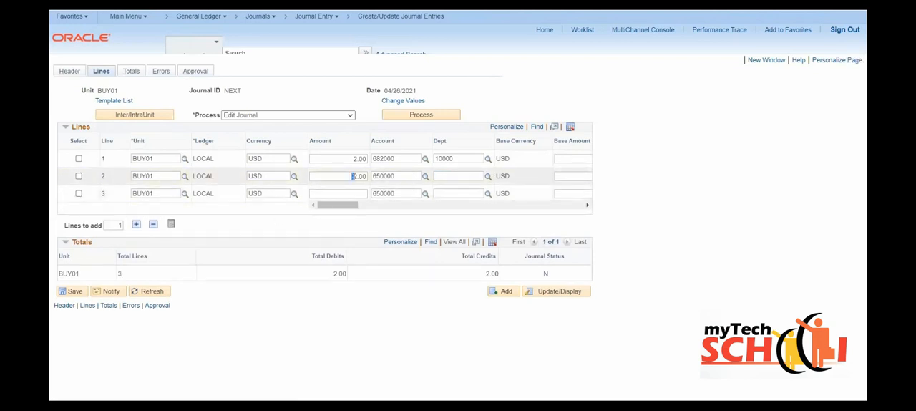
text(3)
- Complete line 3 with amount -5 and account 100000, and run the Edit Journal process
click(350, 191)
text(-5)
key(Tab)
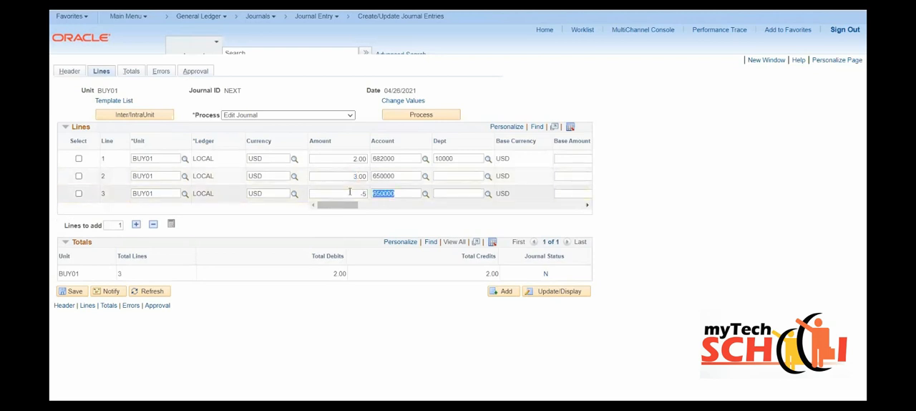
text(1000)
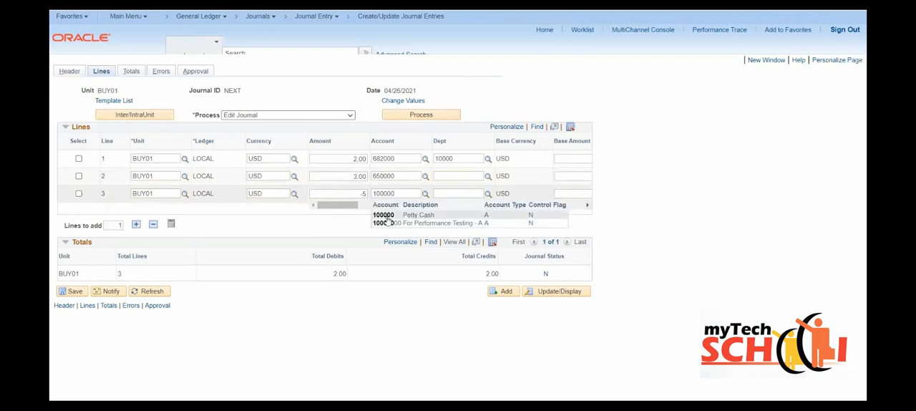
click(381, 215)
click(418, 115)
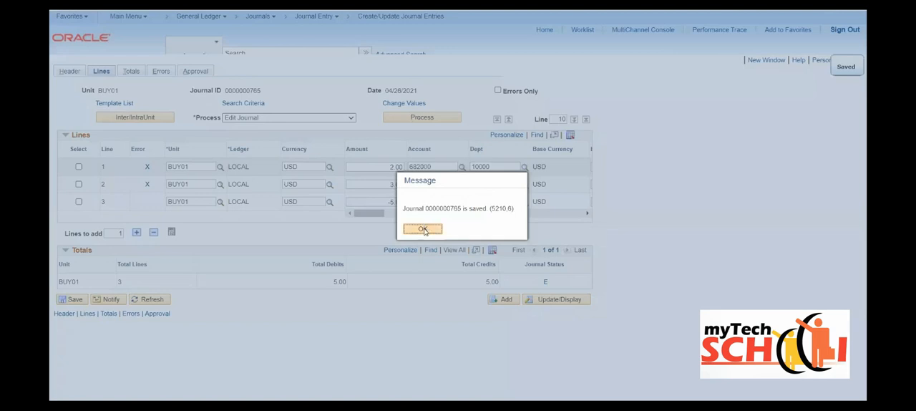
click(422, 230)
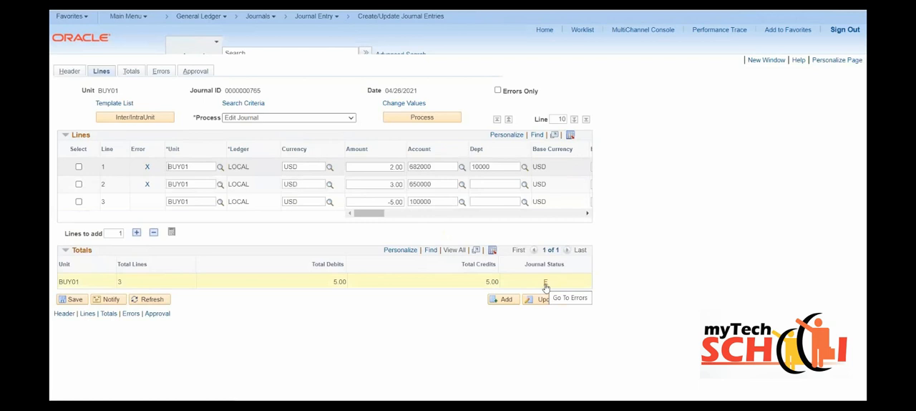
- Set line 2's department to 10000, then save the journal and rerun Edit Journal
click(485, 183)
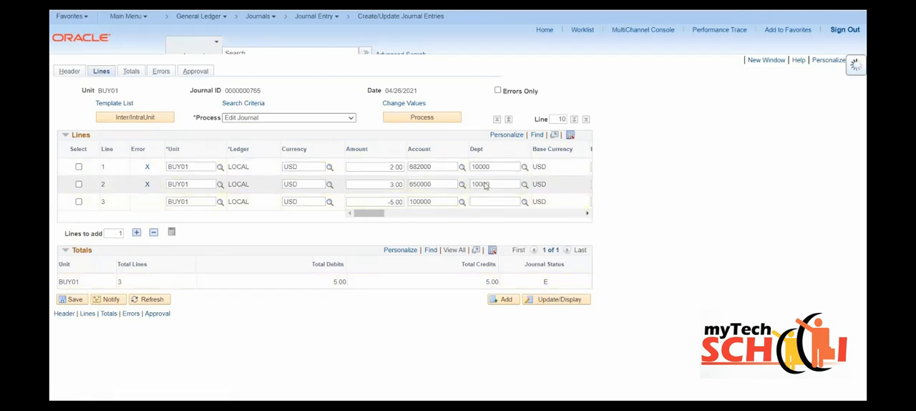
click(76, 299)
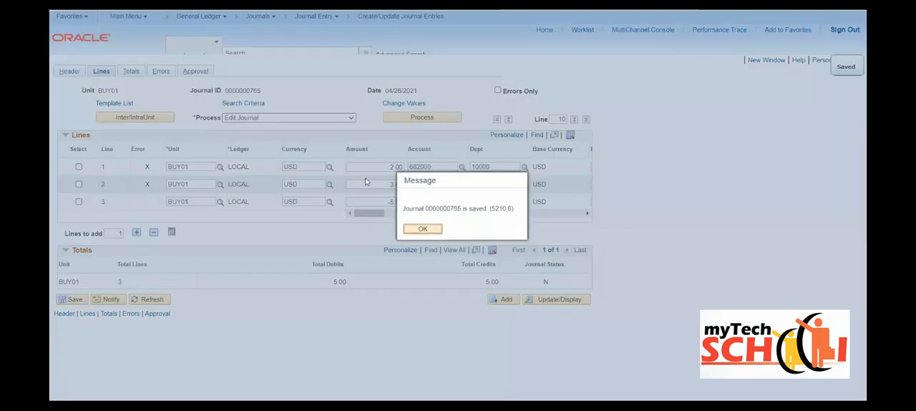
click(422, 229)
click(420, 118)
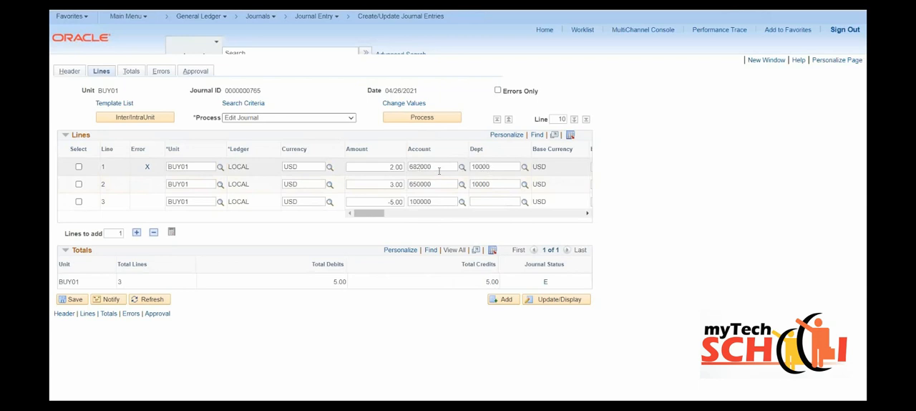
- Change line 1's department to 11000, then save the journal and rerun Edit Journal
click(480, 166)
text(1)
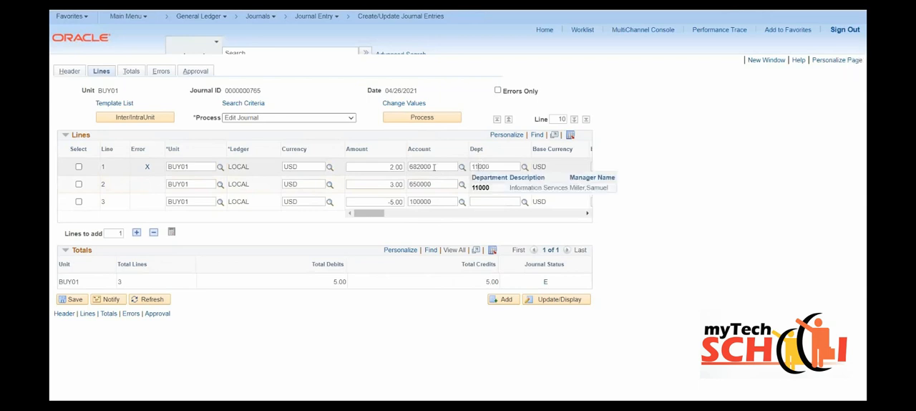
click(486, 189)
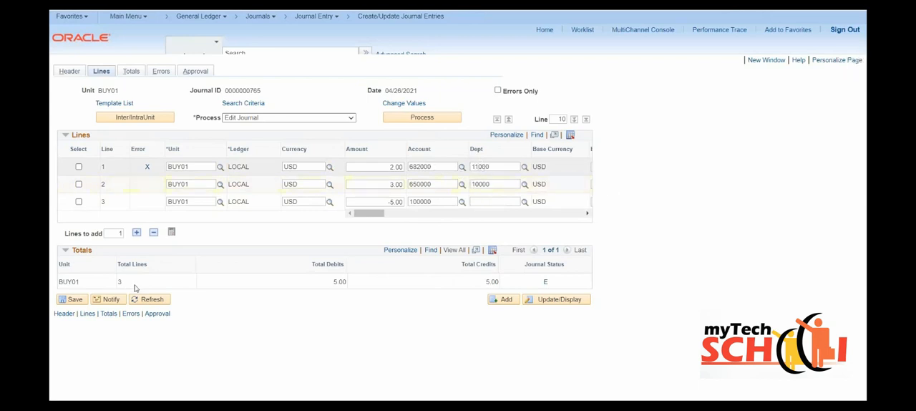
click(72, 299)
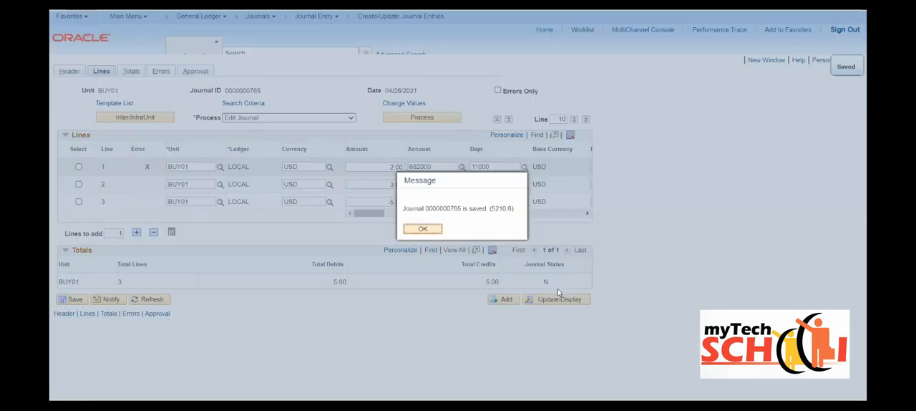
click(422, 230)
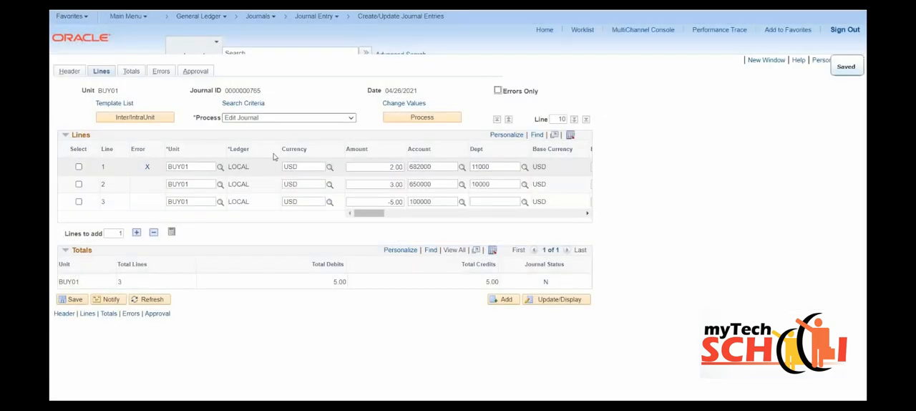
click(404, 121)
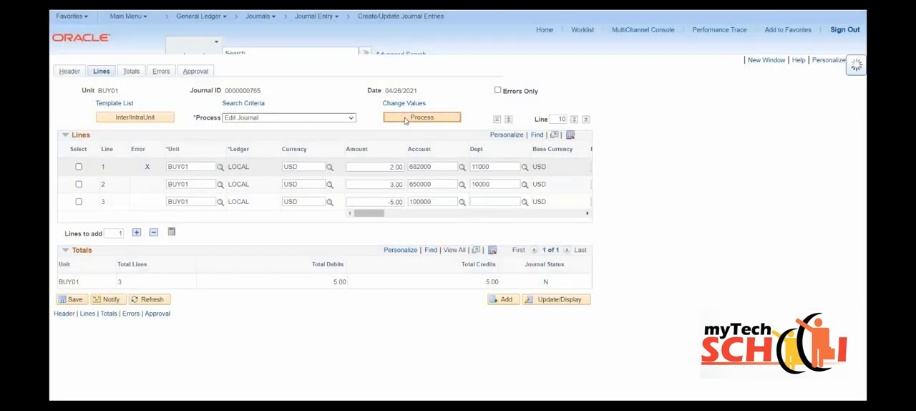